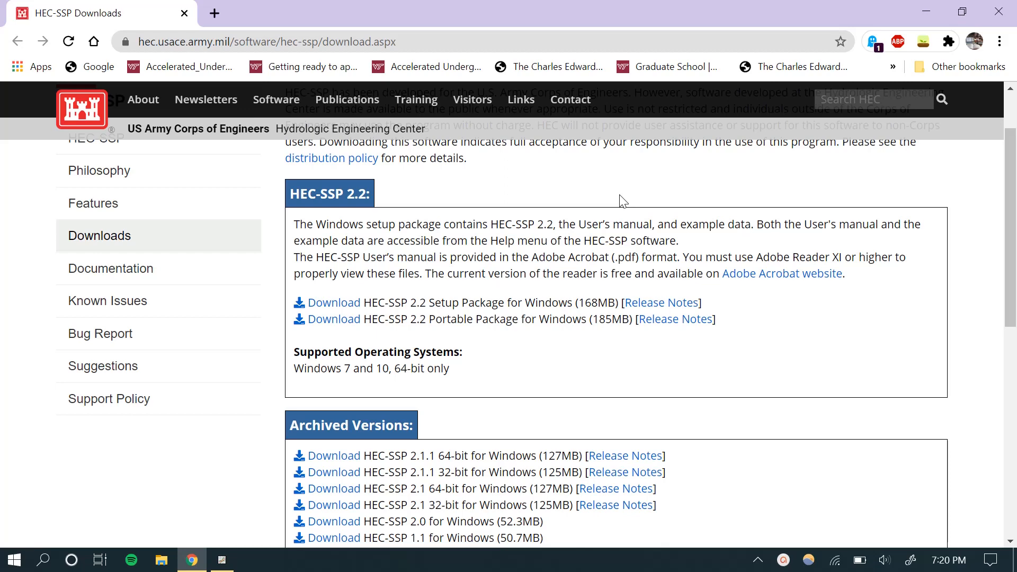
# Review the HEC-SSP 2.2 download page and the list of available HEC software.
pyautogui.scroll(1, 462, 307)
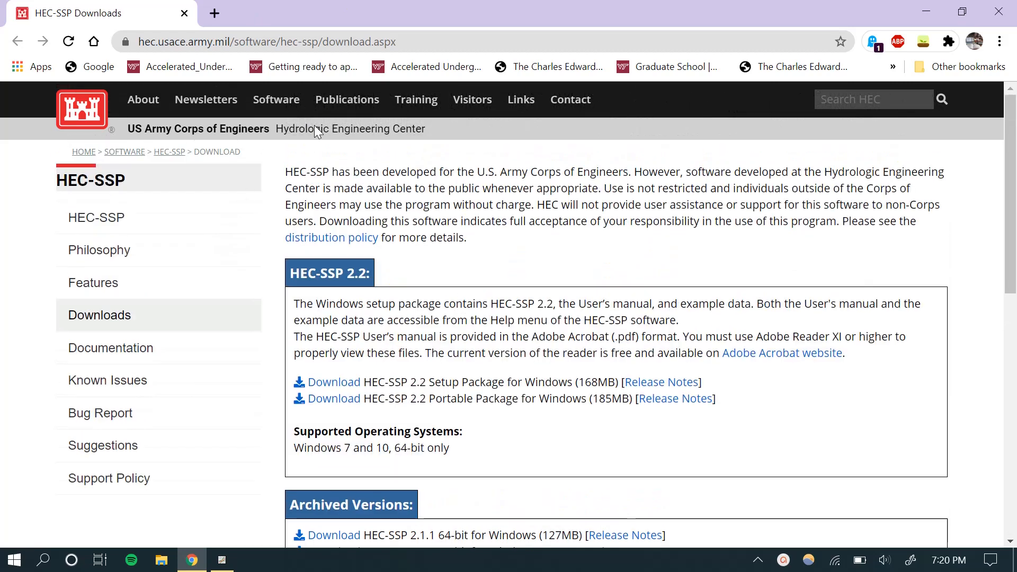
pyautogui.moveTo(286, 100)
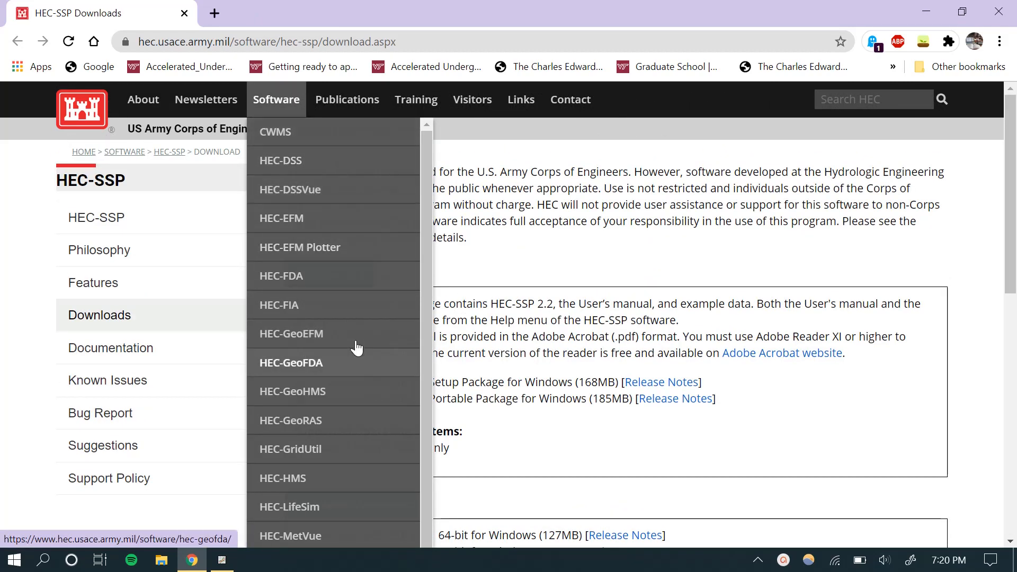
pyautogui.scroll(-3, 320, 392)
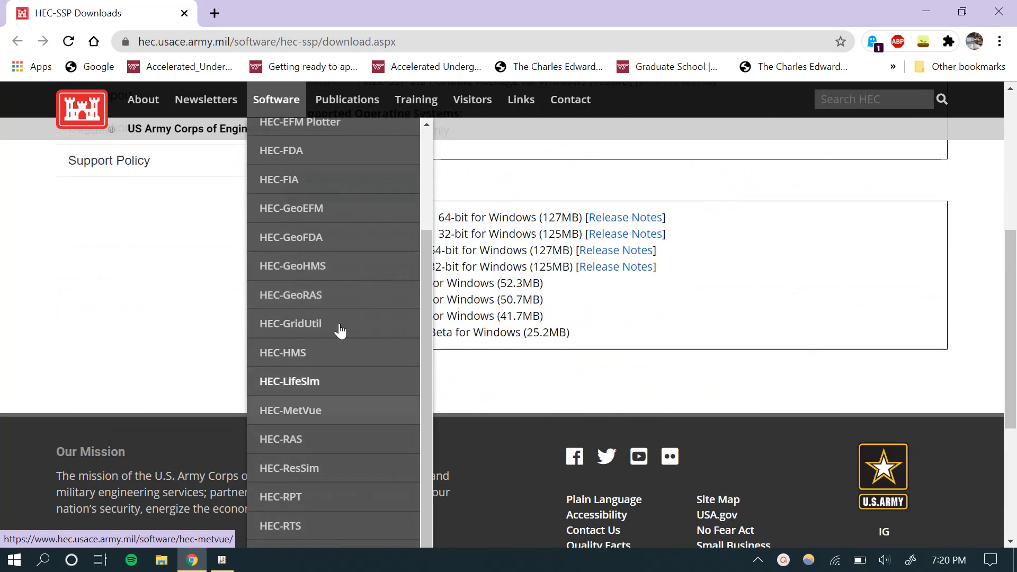
pyautogui.scroll(2, 340, 443)
pyautogui.scroll(5, 523, 318)
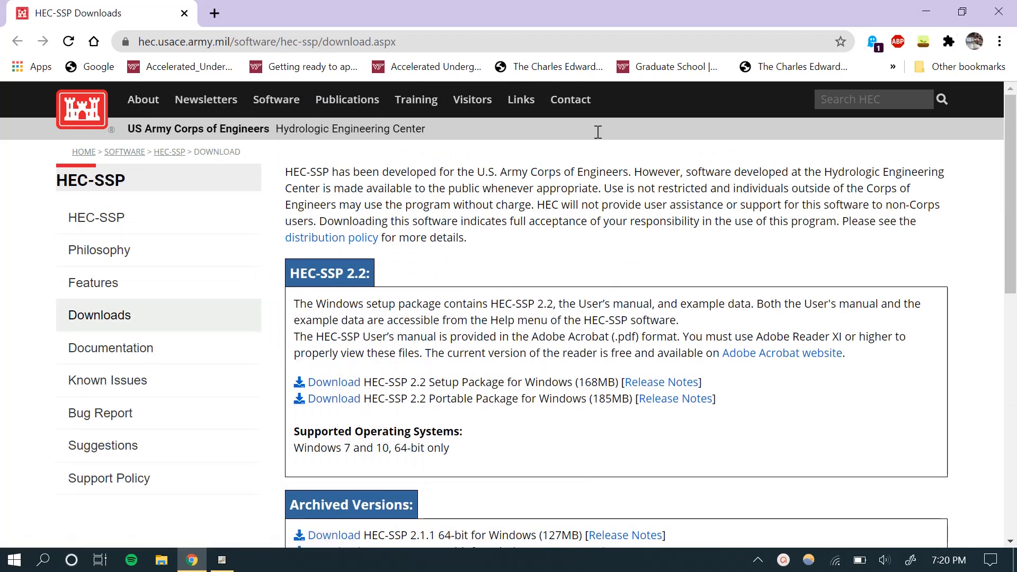
# Switch to HEC-SSP and create a new study named JOHNS CREEK.
pyautogui.click(222, 560)
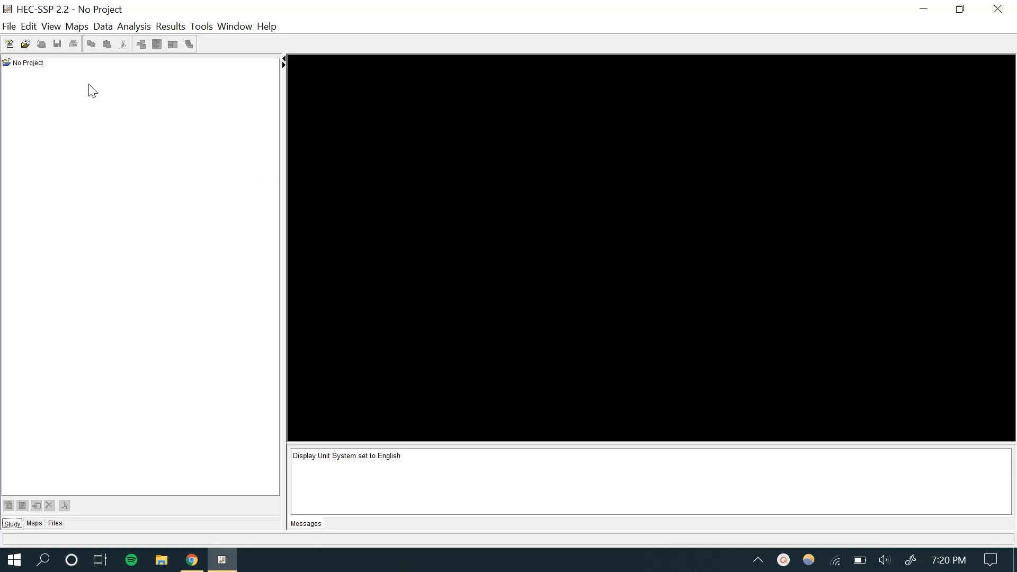
pyautogui.click(10, 27)
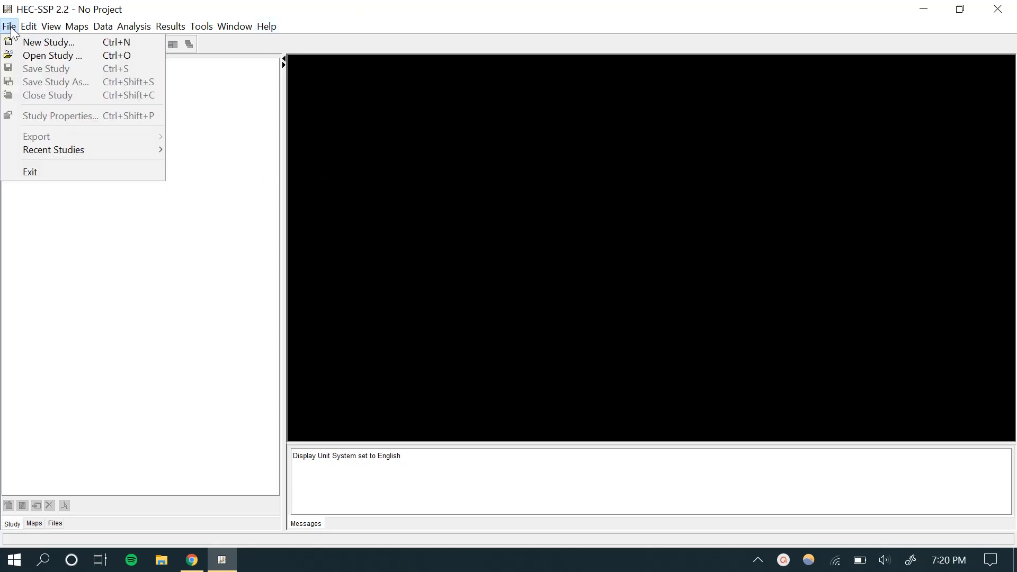
pyautogui.click(48, 43)
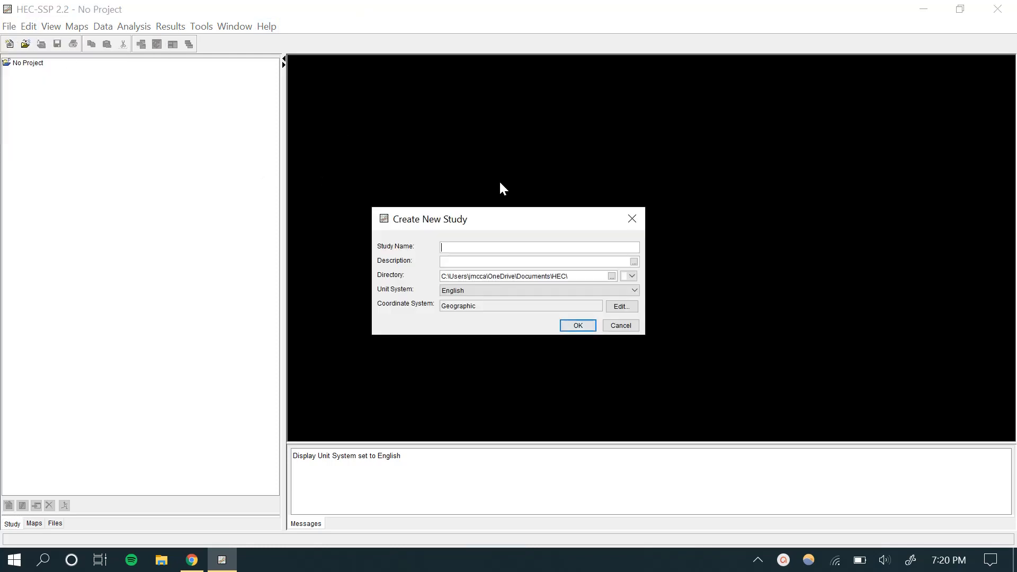
pyautogui.write('J')
pyautogui.press('capslock')
pyautogui.write('O')
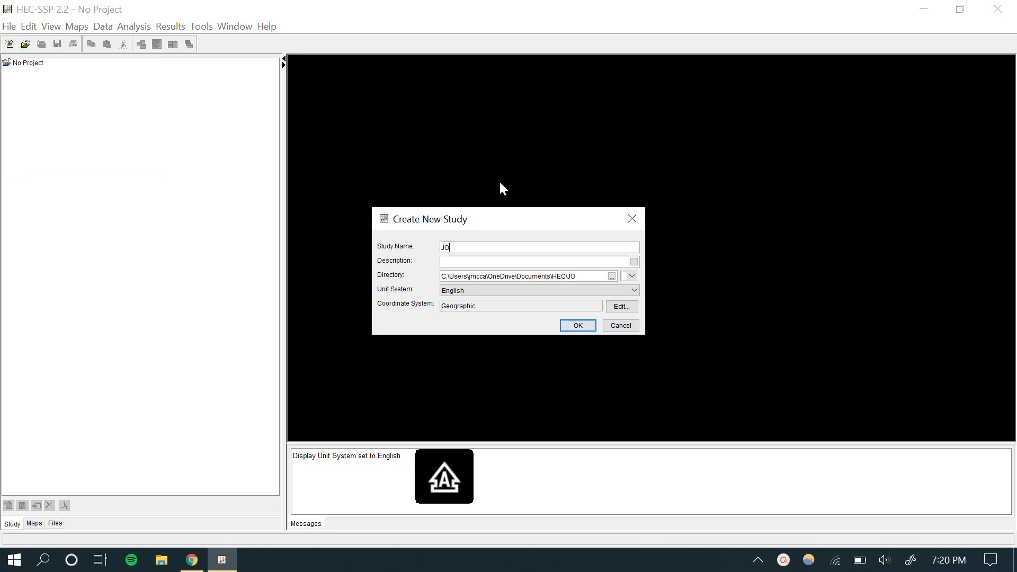
pyautogui.press('capslock')
pyautogui.write('hn')
pyautogui.press('BackSpace')
pyautogui.press('BackSpace')
pyautogui.press('capslock')
pyautogui.write('HNS CREEK')
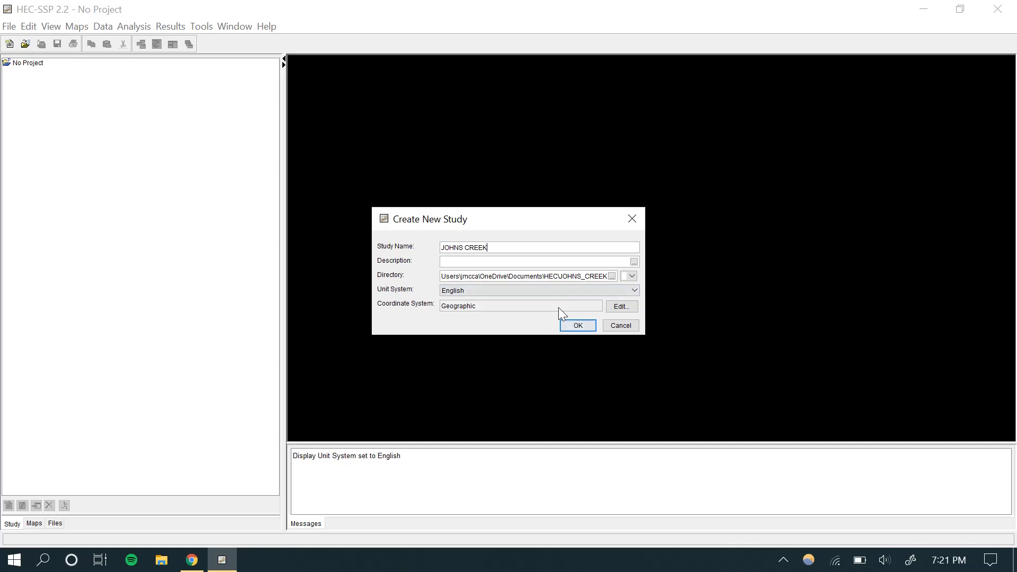
pyautogui.click(581, 322)
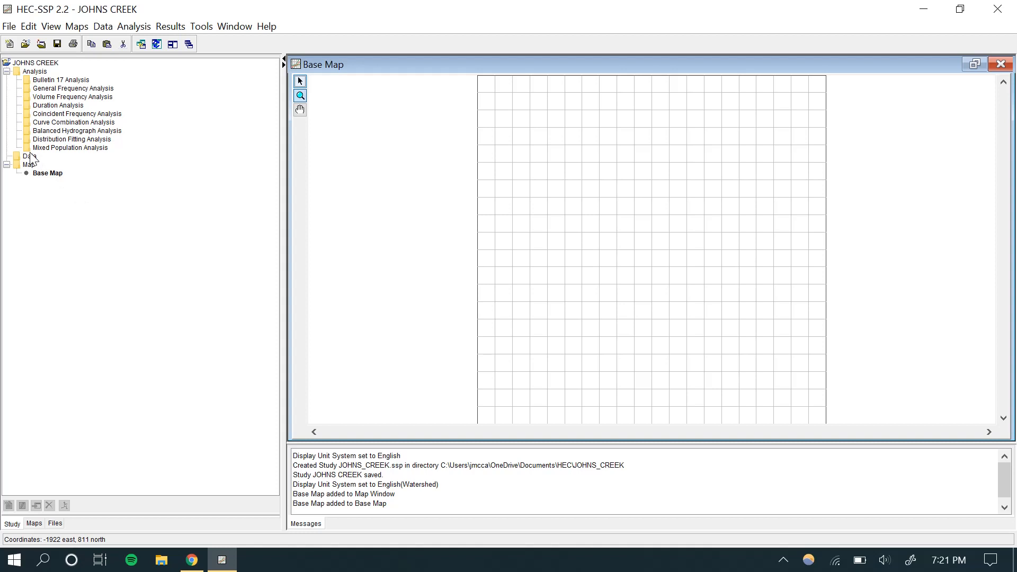
# Start a new data import for the study and name it FLOOD FREQUENCY DATA.
pyautogui.moveTo(30, 158)
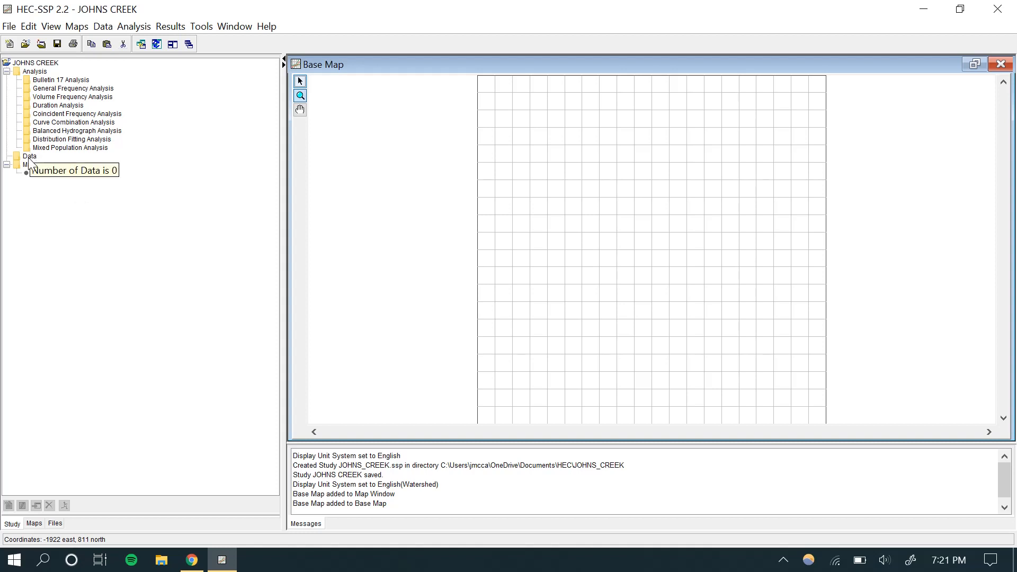
pyautogui.click(29, 158)
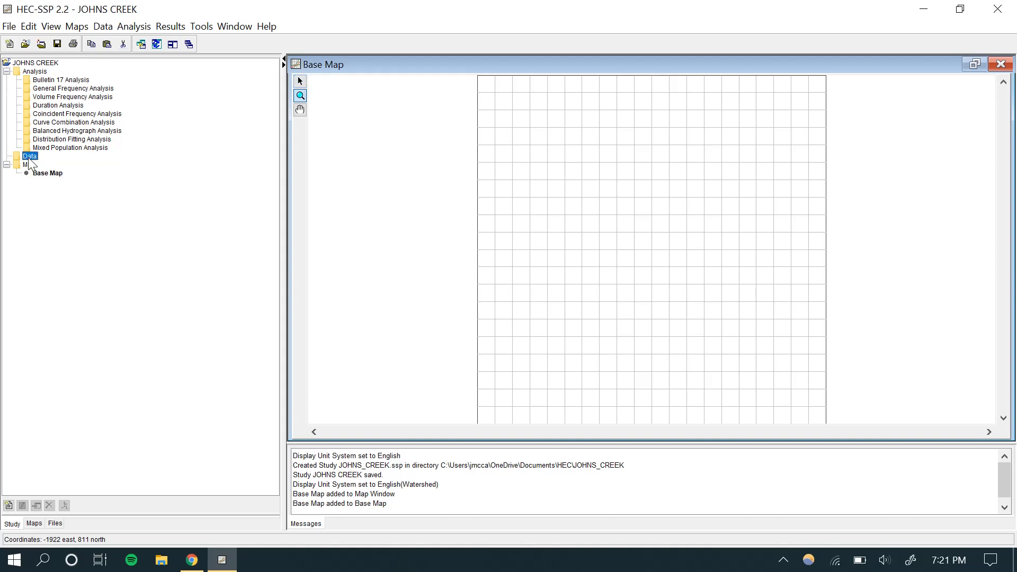
pyautogui.rightClick(28, 158)
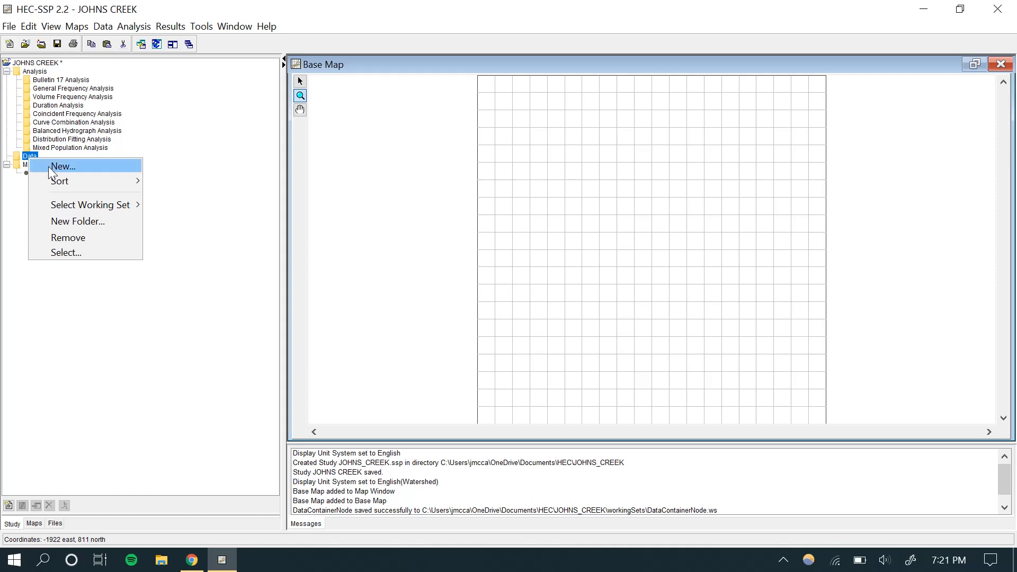
pyautogui.press('Return')
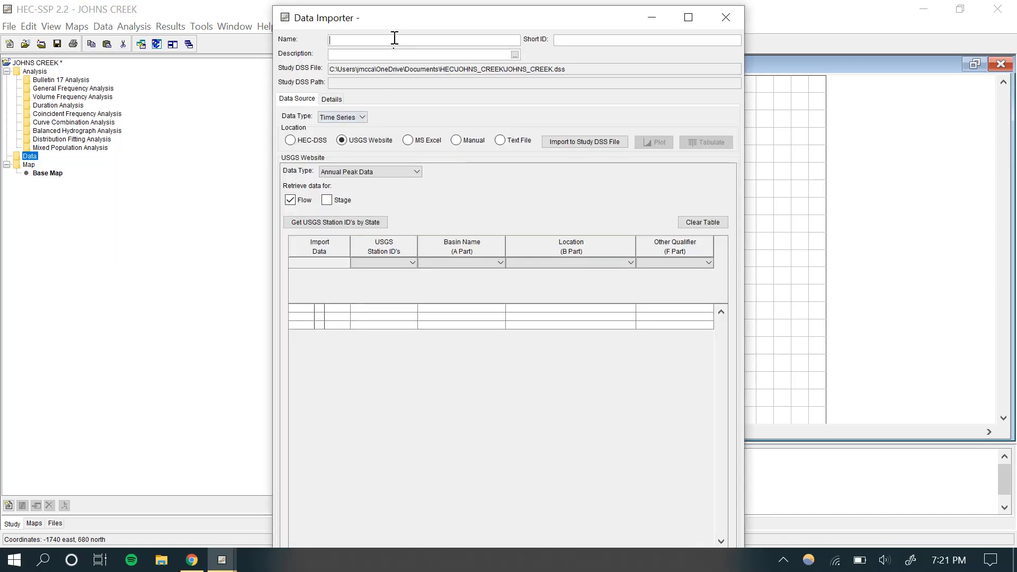
pyautogui.press('BackSpace')
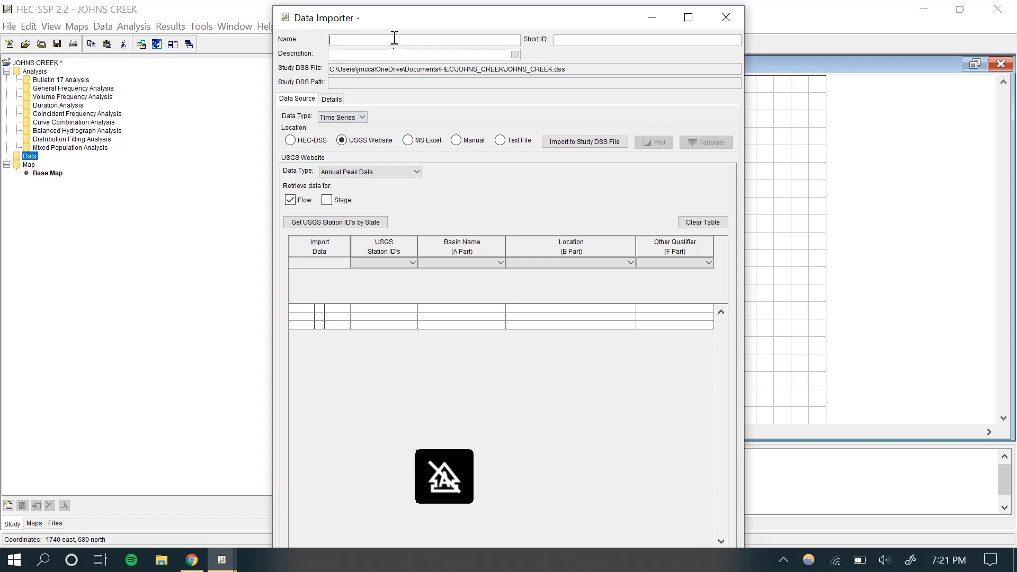
pyautogui.press('capslock')
pyautogui.write('FLOOD FREQUENCY DATA')
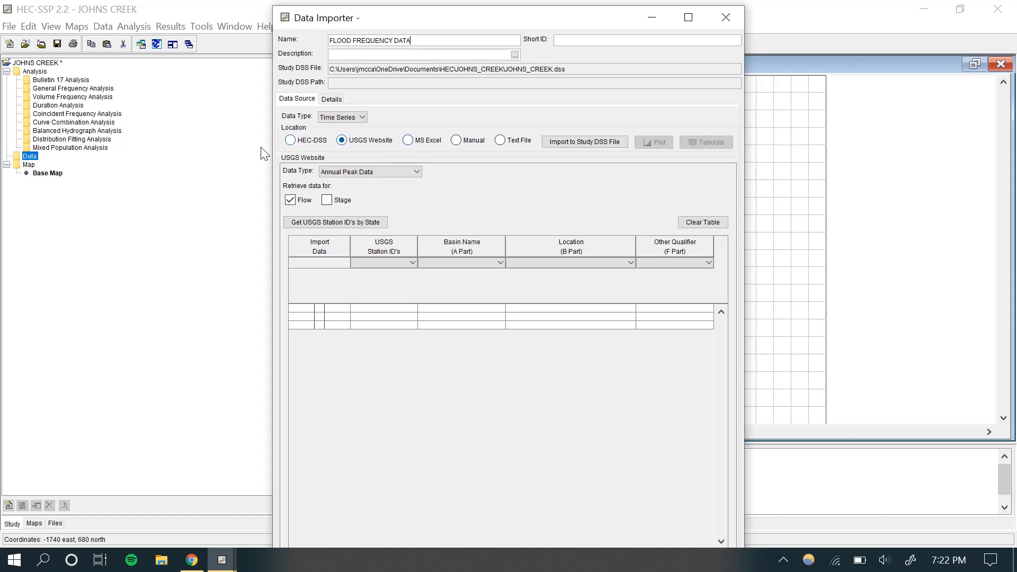
# Choose Annual Peak Data as the data type to retrieve from the USGS website.
pyautogui.click(360, 175)
pyautogui.click(367, 210)
pyautogui.click(418, 171)
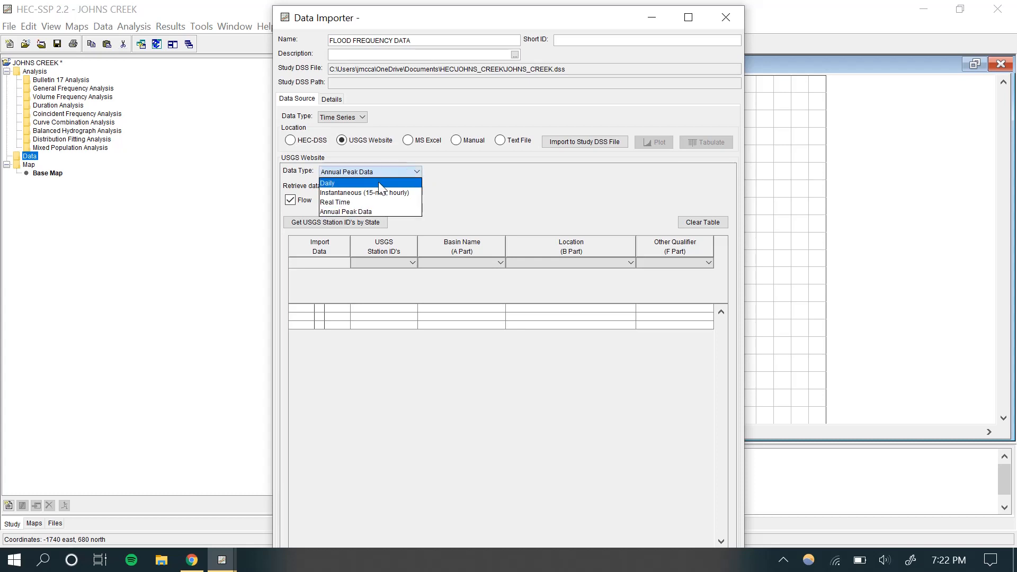
pyautogui.click(376, 211)
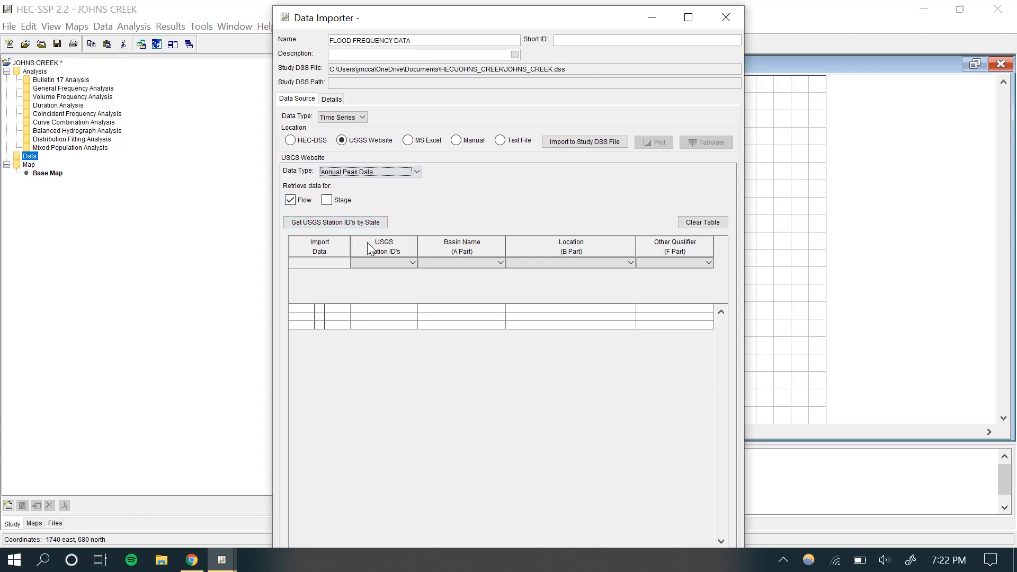
# Retrieve the USGS station IDs for the state of Virginia.
pyautogui.click(370, 223)
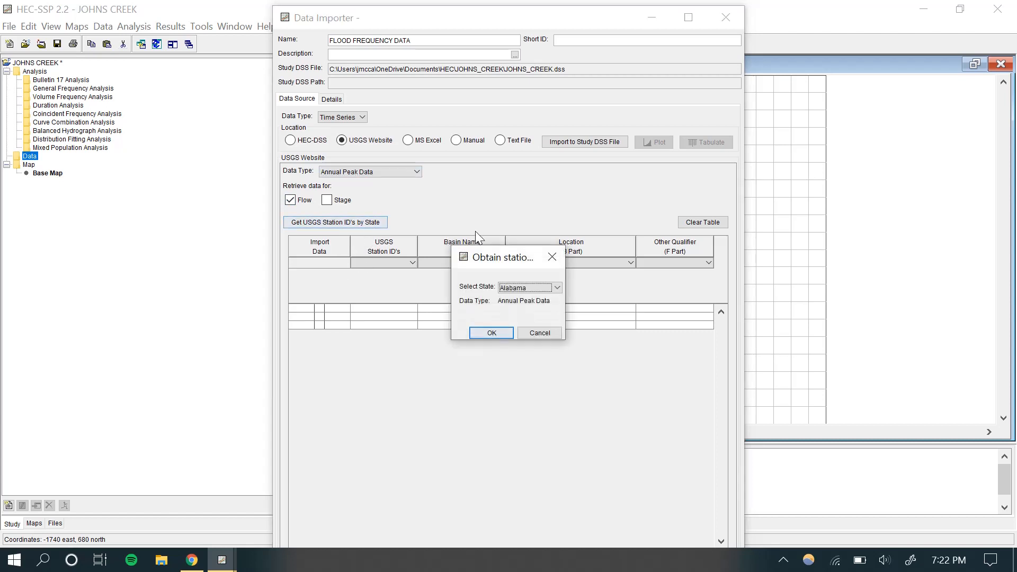
pyautogui.click(530, 289)
pyautogui.scroll(-7, 541, 343)
pyautogui.scroll(-6, 541, 343)
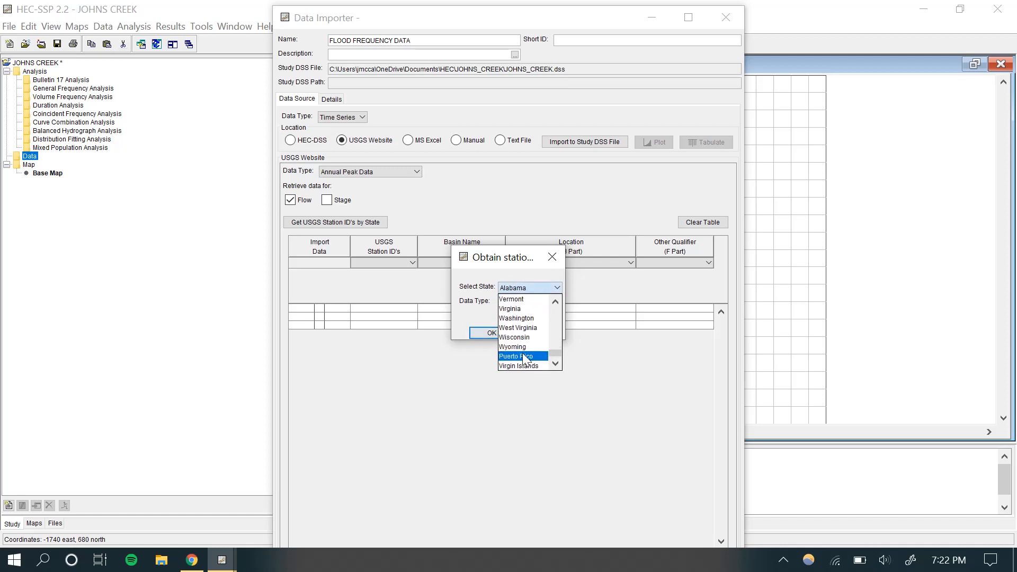
pyautogui.scroll(1, 524, 339)
pyautogui.click(523, 312)
pyautogui.click(484, 334)
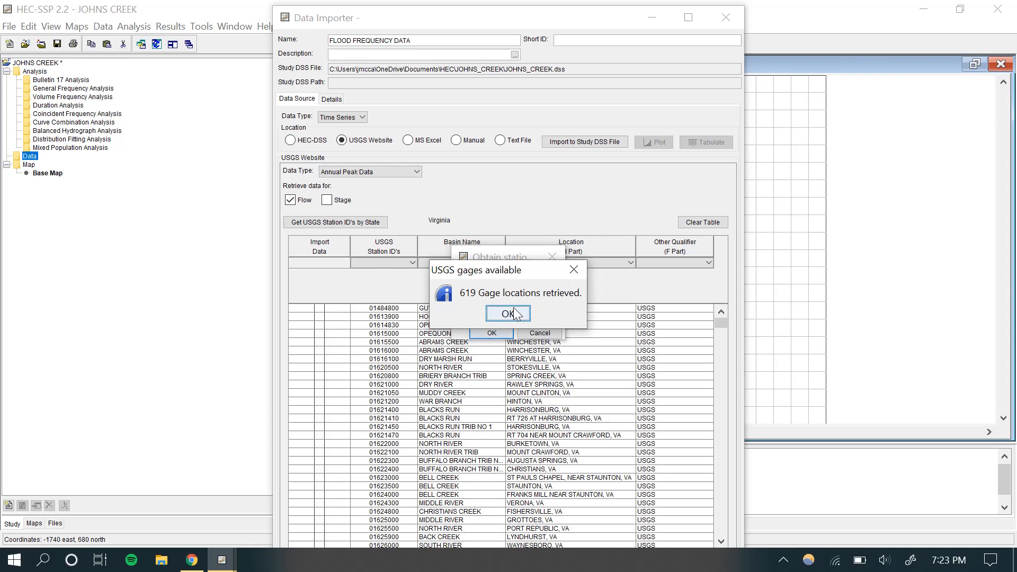
pyautogui.click(514, 313)
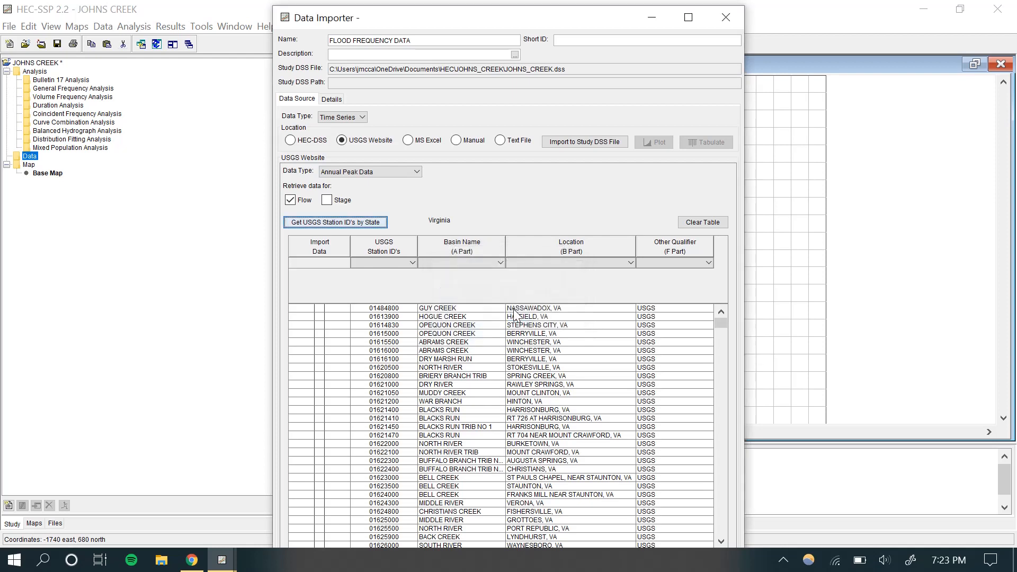
# Filter the stations by the basin name JOHNS CREEK and mark the New Castle, VA station for import.
pyautogui.click(451, 263)
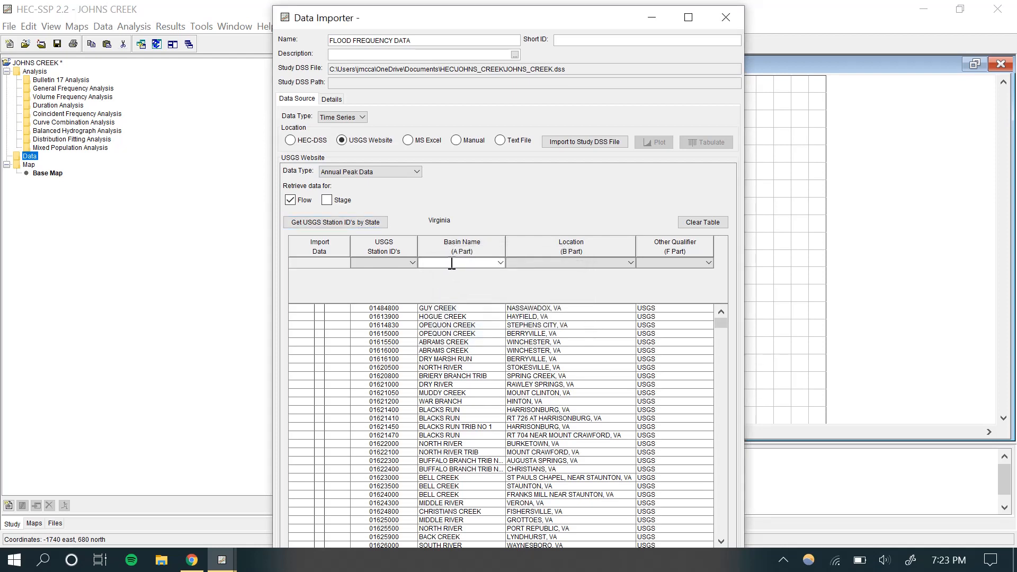
pyautogui.write('JOHNS CREEK')
pyautogui.press('Return')
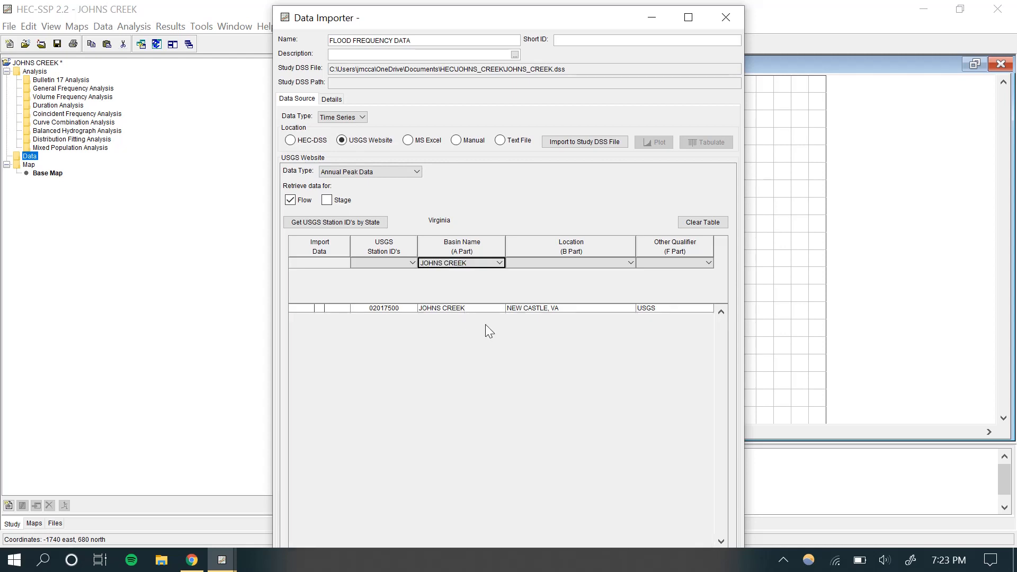
pyautogui.click(319, 308)
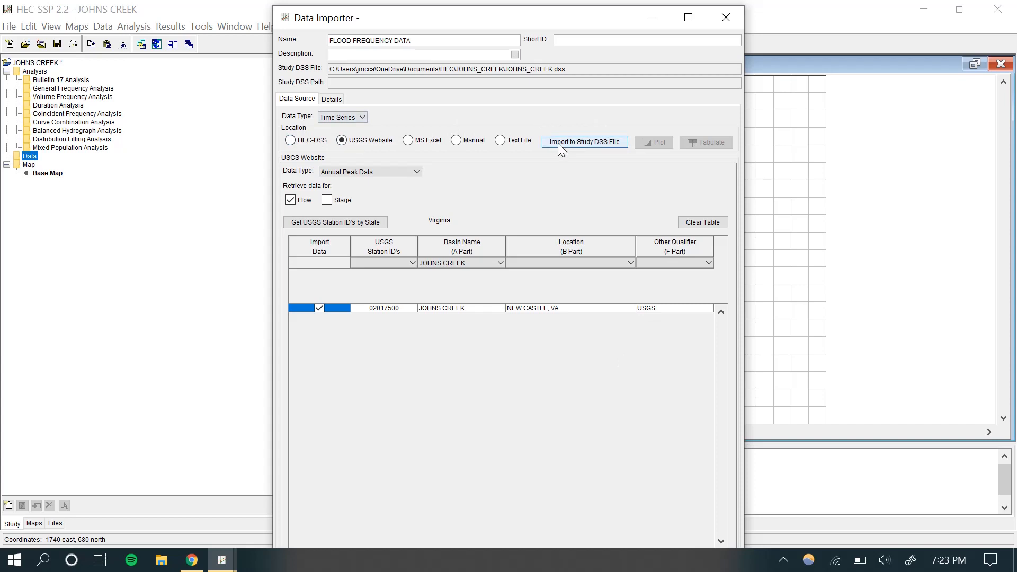
# Import the marked station's data into the study DSS file and save the study.
pyautogui.click(579, 140)
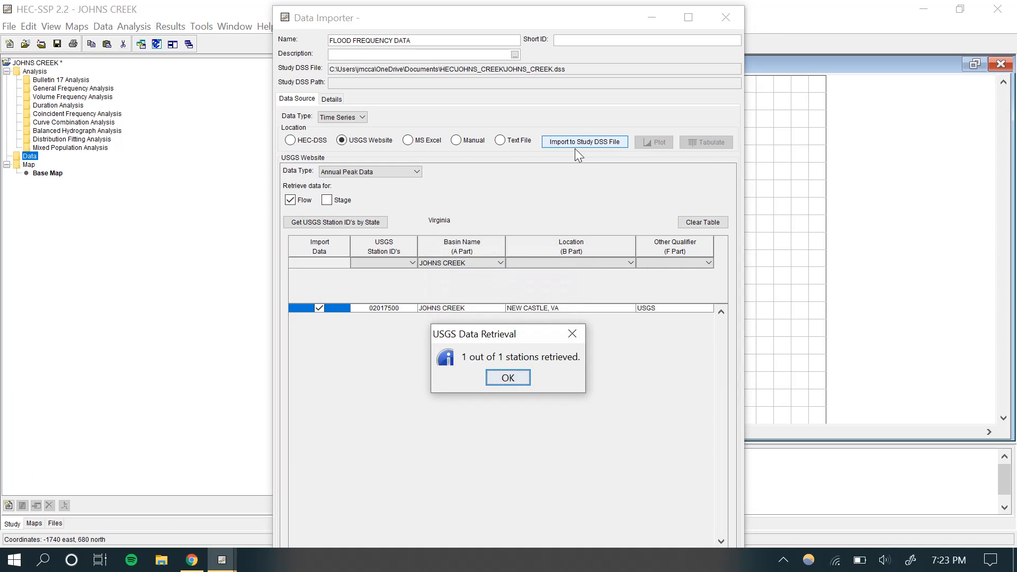
pyautogui.click(518, 376)
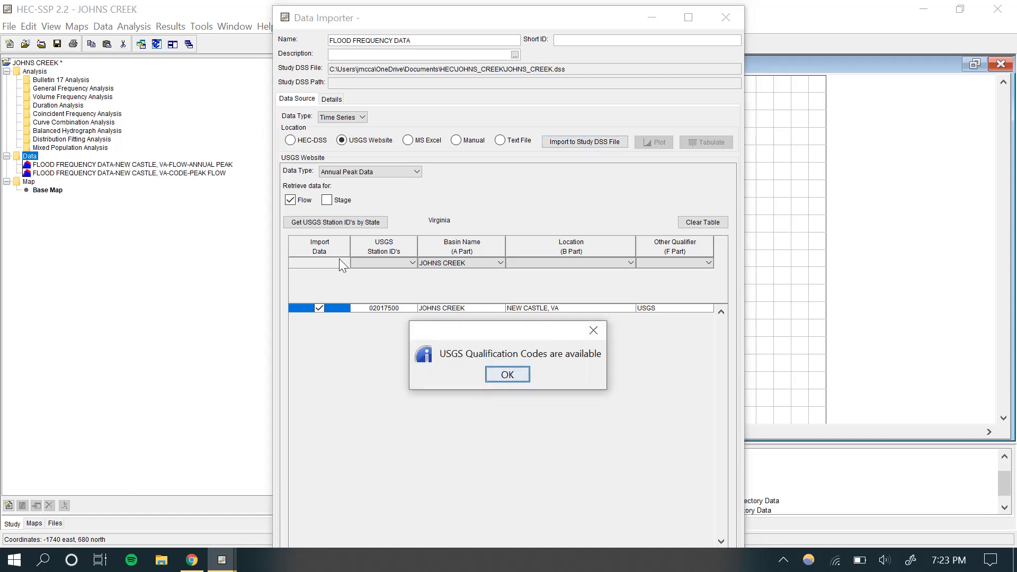
pyautogui.click(522, 376)
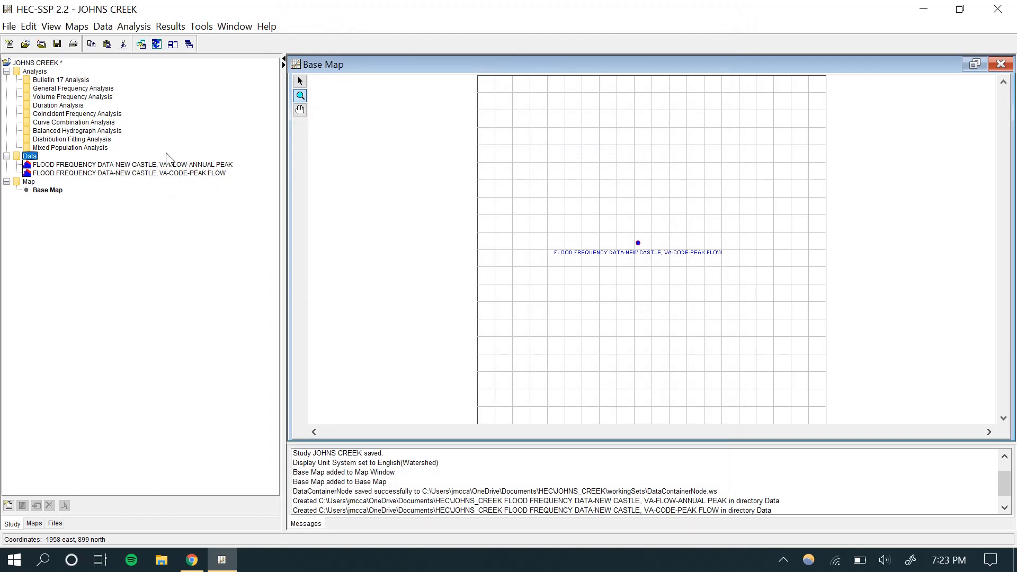
pyautogui.click(651, 230)
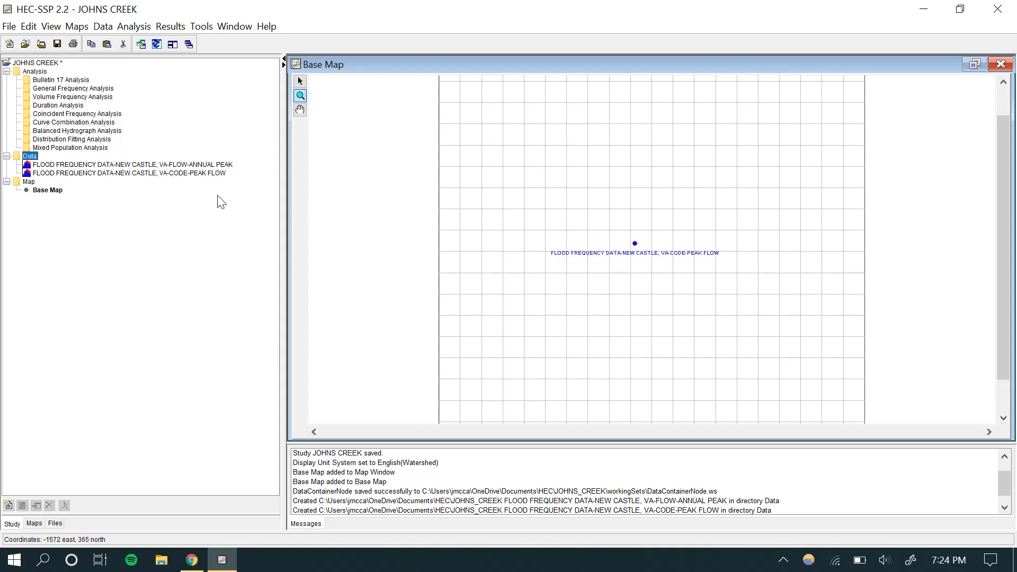
pyautogui.click(57, 44)
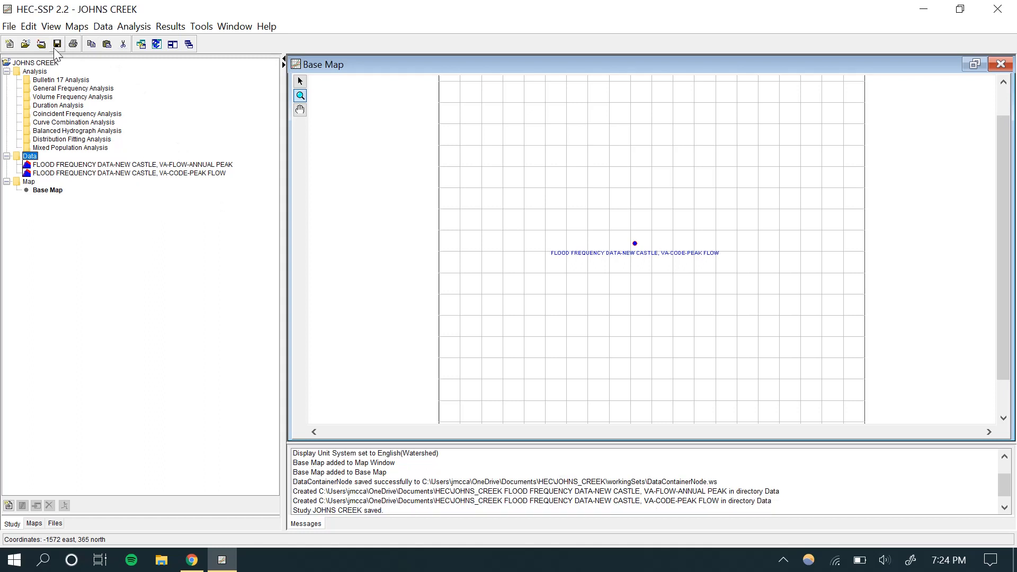
# Create a Bulletin 17 analysis named FLOOD FREQUENCY ANALYSIS using the New Castle, VA annual peak flow data set.
pyautogui.click(77, 80)
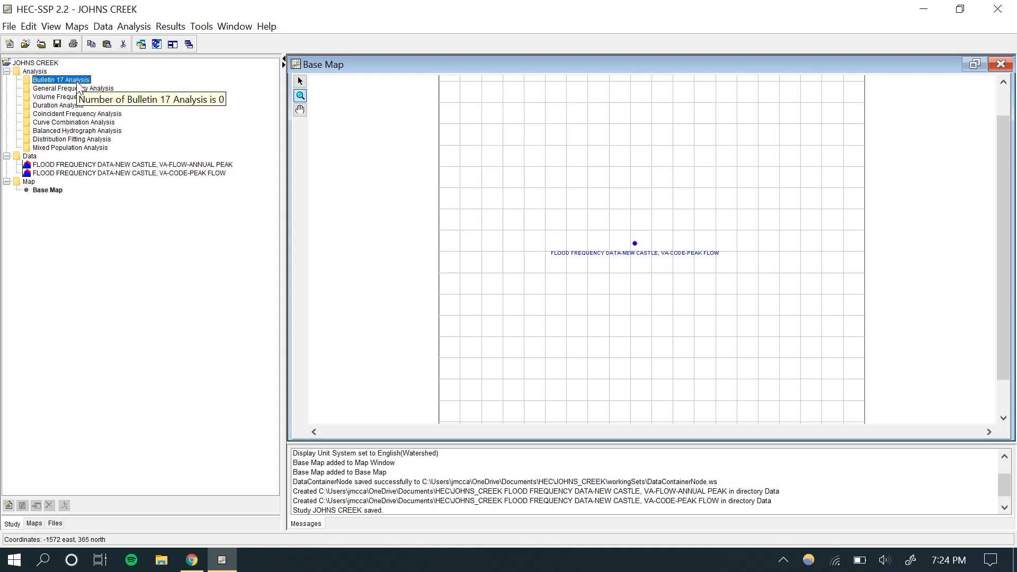
pyautogui.rightClick(78, 83)
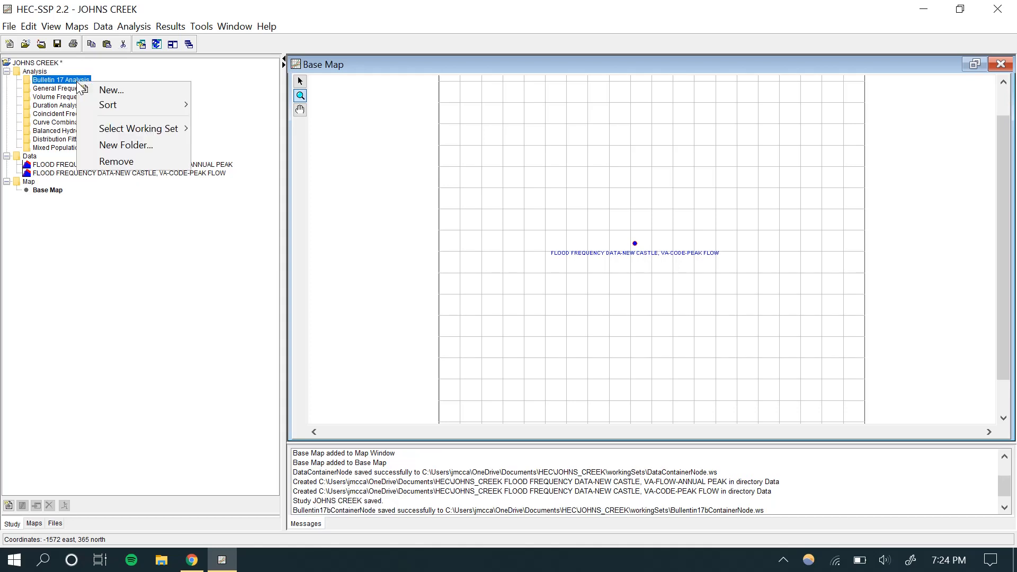
pyautogui.press('Return')
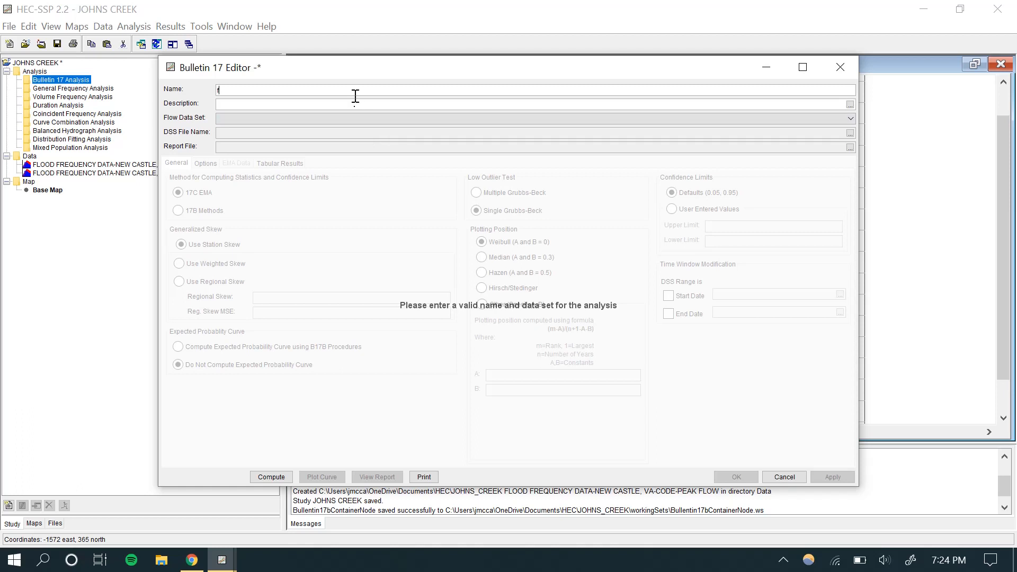
pyautogui.write('FLOOD FREQUENCY ANLA')
pyautogui.press('BackSpace')
pyautogui.press('BackSpace')
pyautogui.write('ALYSIS')
pyautogui.click(358, 113)
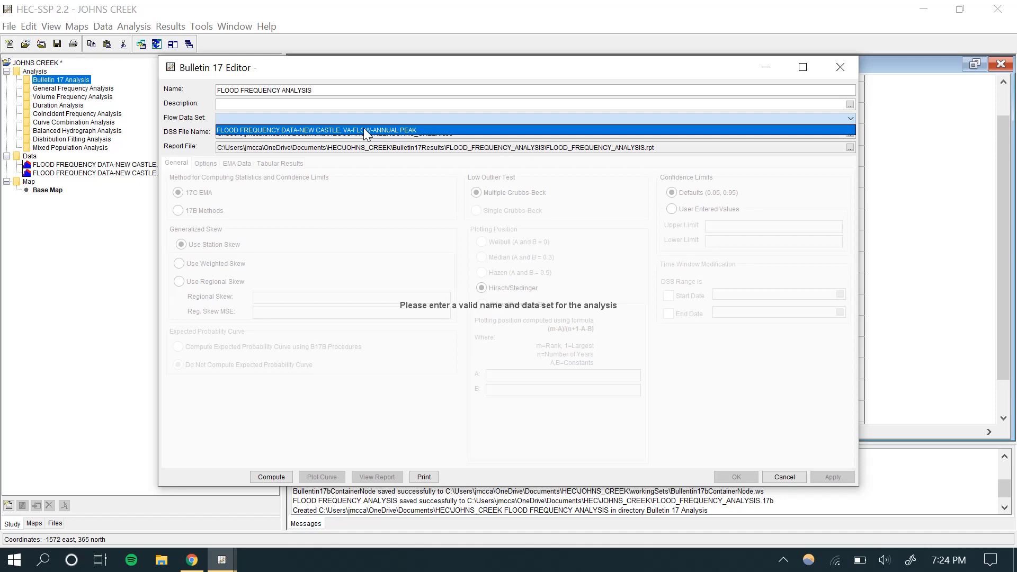
pyautogui.click(363, 130)
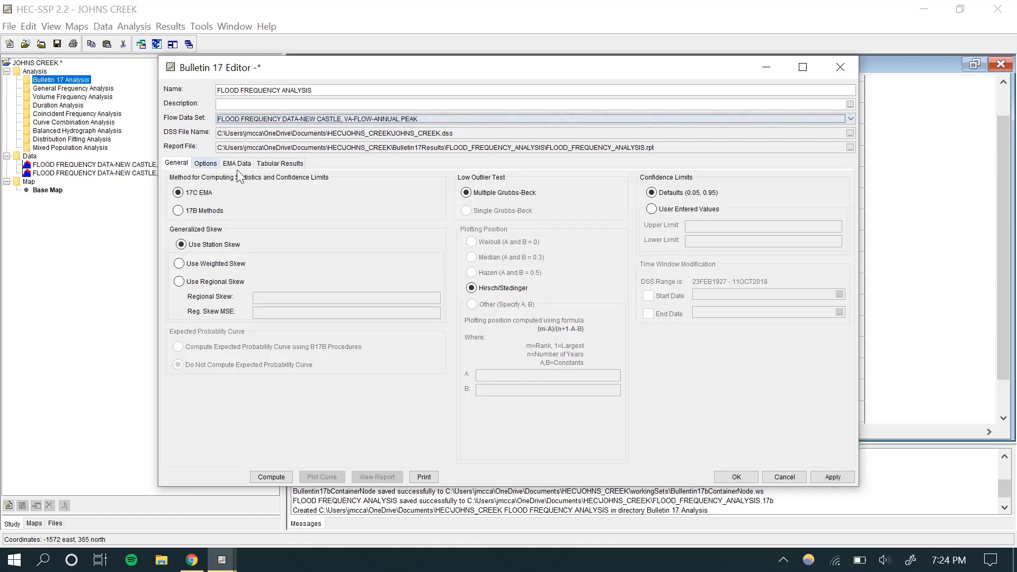
# Look through the low outlier, historic period and frequency ordinate options and the EMA data, returning to the general settings.
pyautogui.click(207, 164)
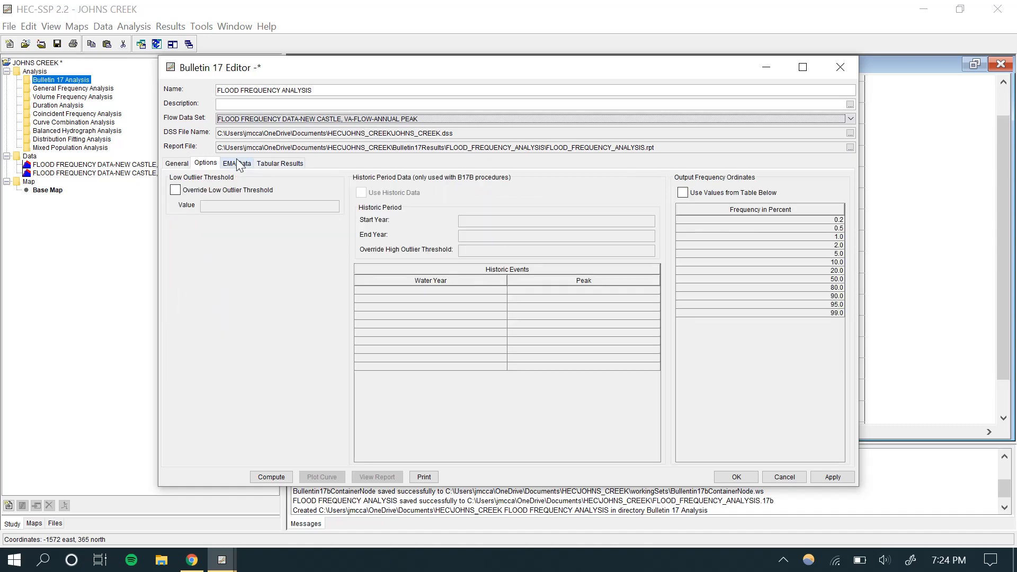
pyautogui.click(236, 163)
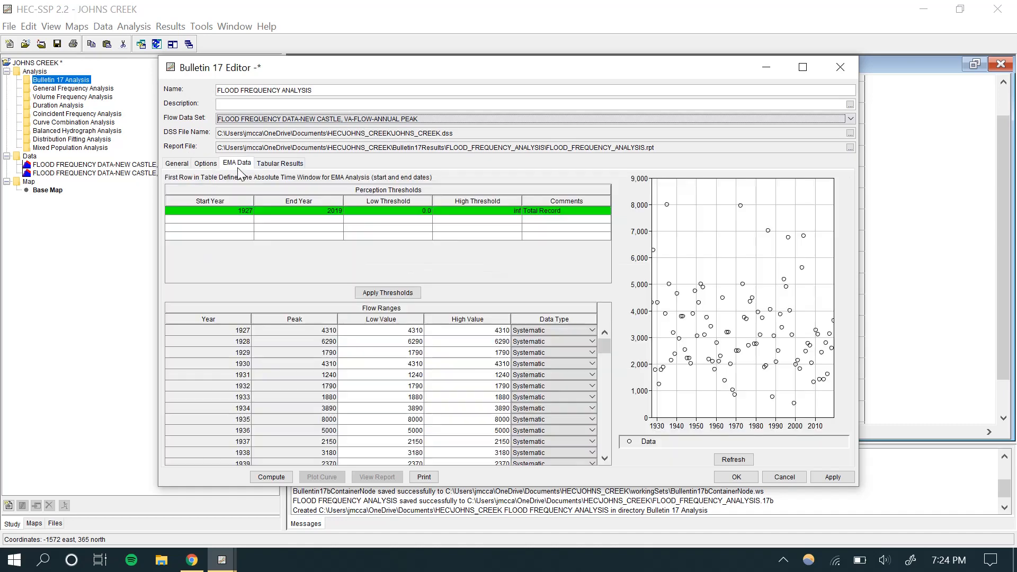
pyautogui.click(205, 166)
pyautogui.click(176, 164)
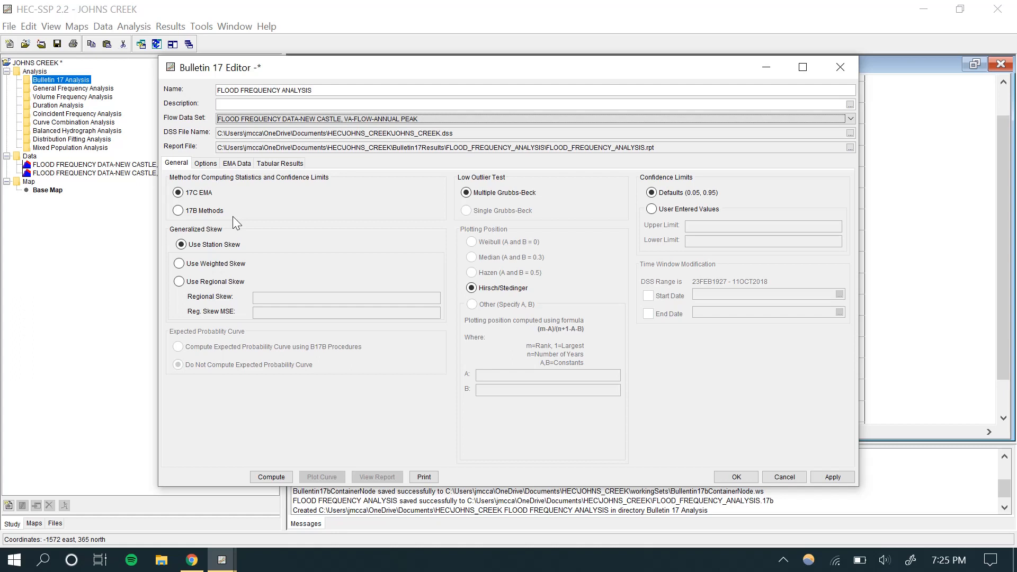
# Compare the general settings offered by 17B Methods with those of 17C EMA, ending on 17C EMA.
pyautogui.click(180, 212)
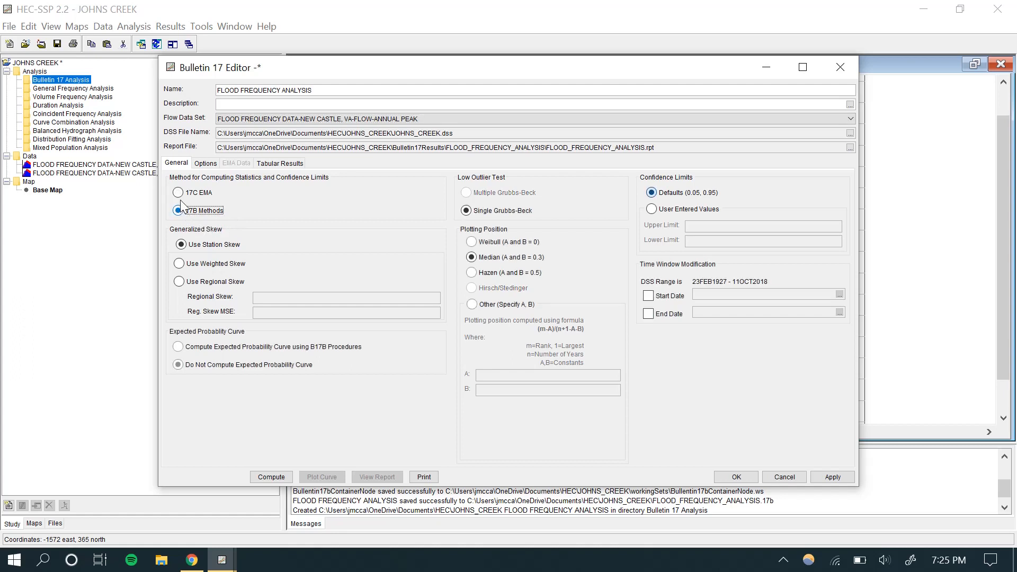
pyautogui.click(180, 194)
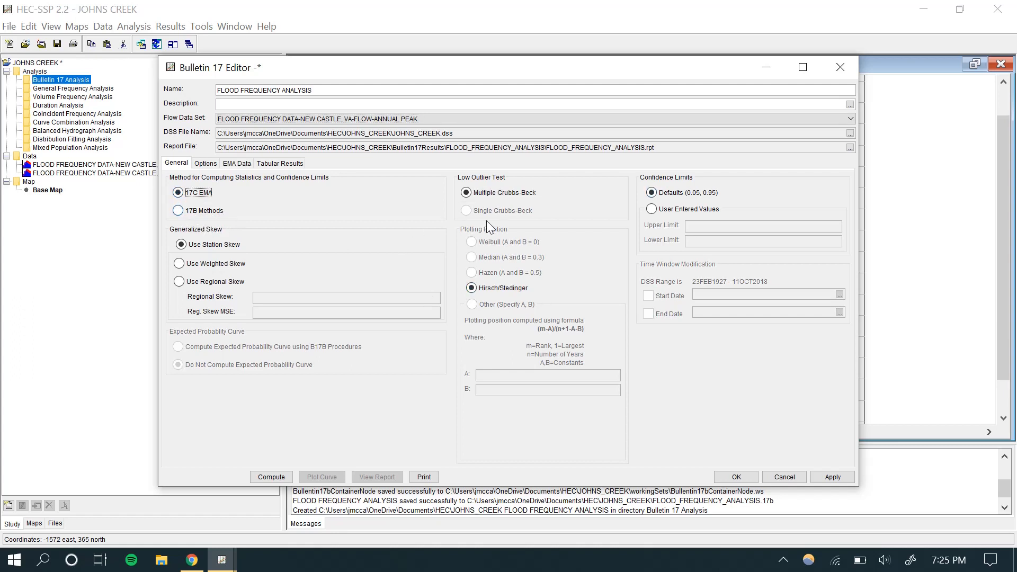
pyautogui.click(179, 211)
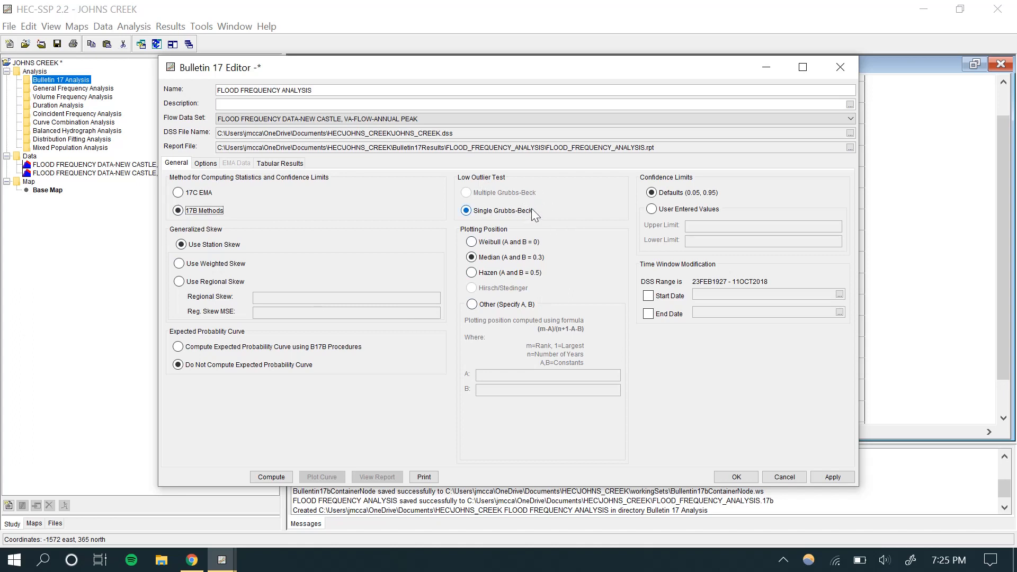
pyautogui.click(178, 193)
pyautogui.click(178, 210)
pyautogui.click(178, 191)
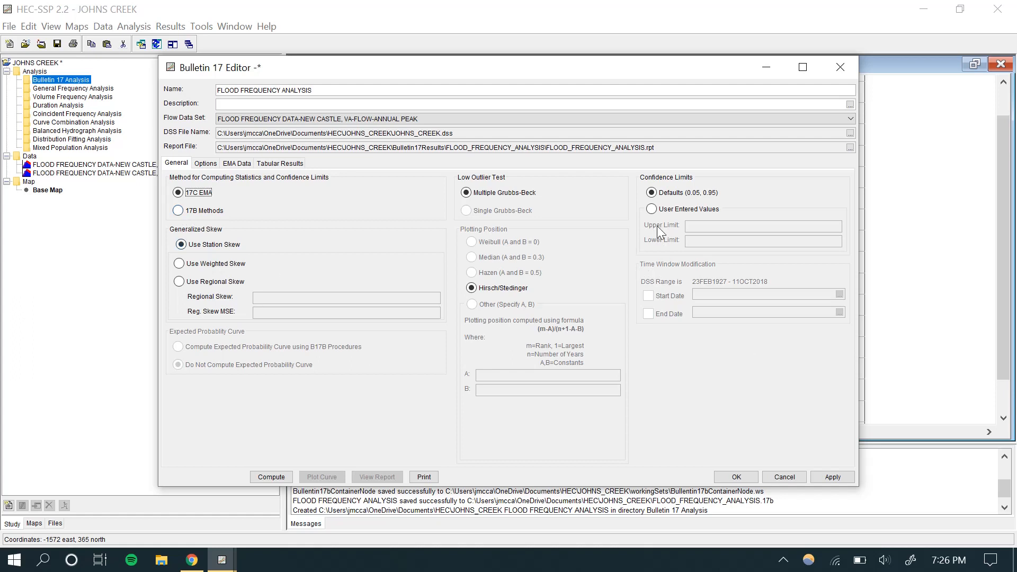
# Leave the low outlier threshold override off and use the output frequency ordinates from the table.
pyautogui.click(207, 164)
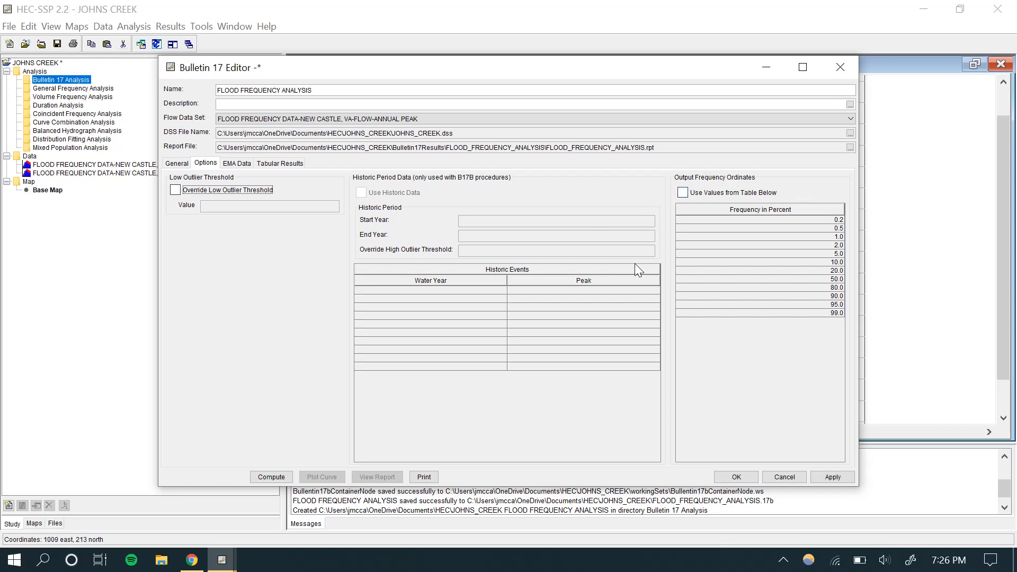
pyautogui.click(177, 163)
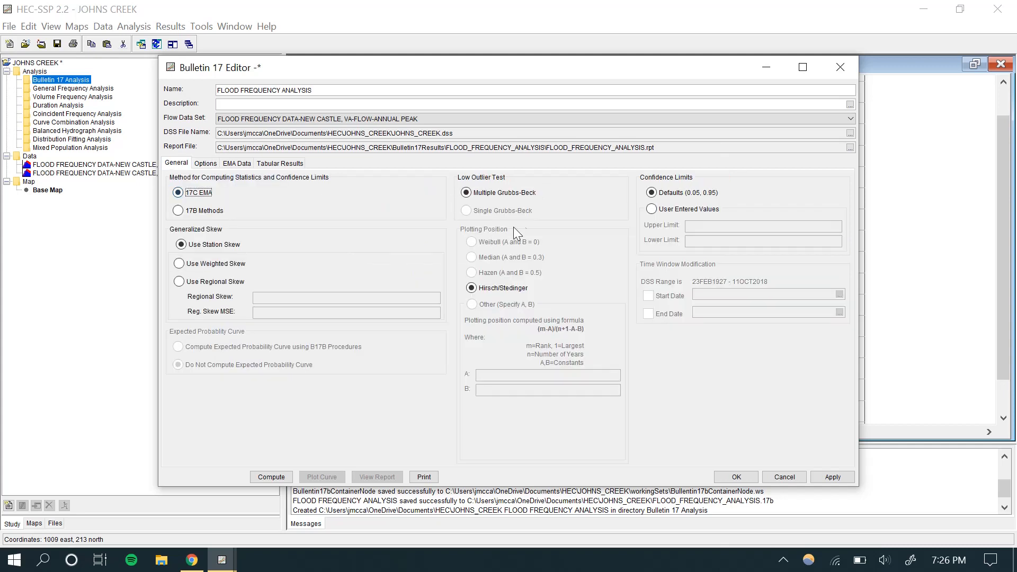
pyautogui.click(205, 163)
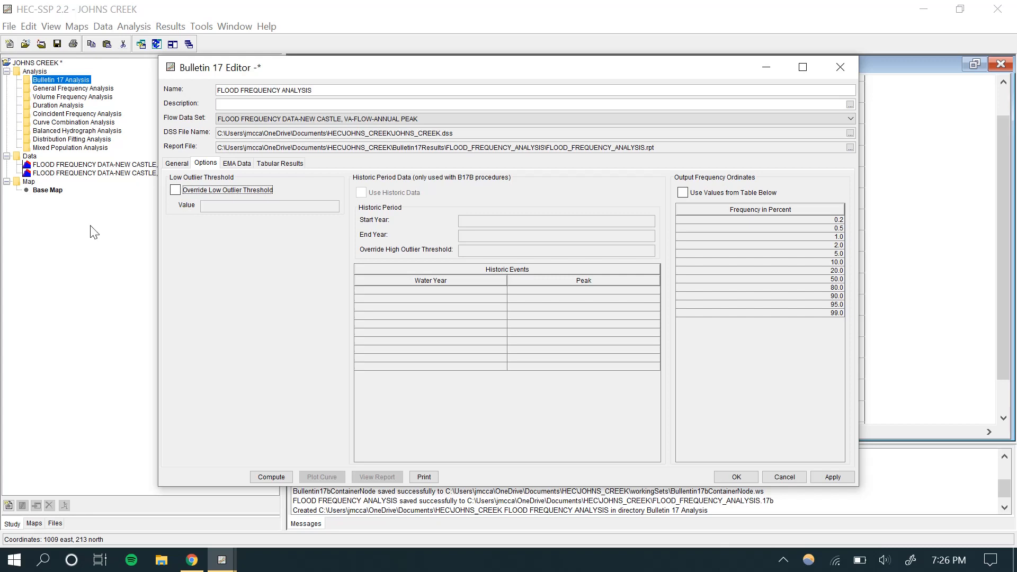
pyautogui.click(176, 189)
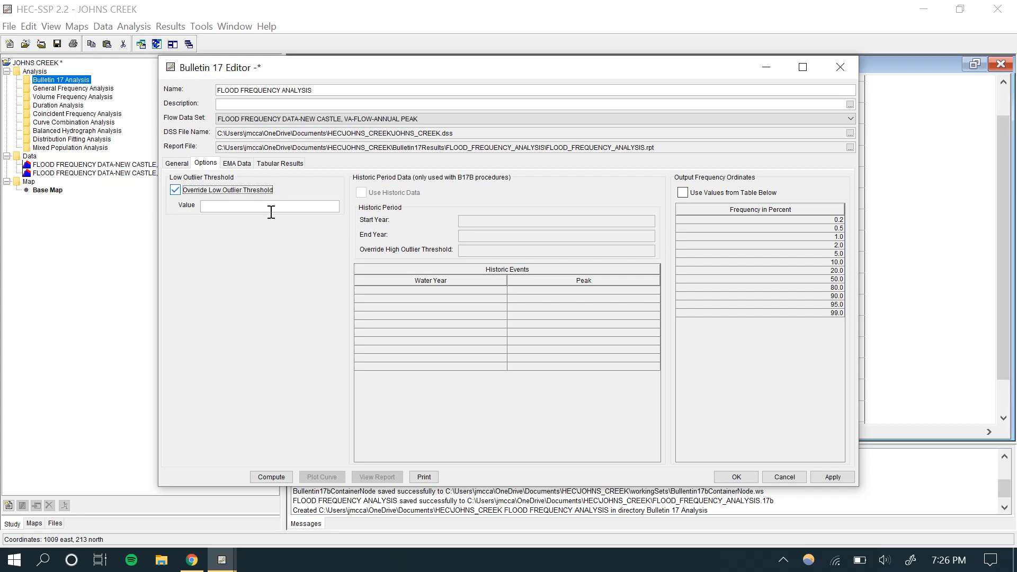
pyautogui.click(175, 189)
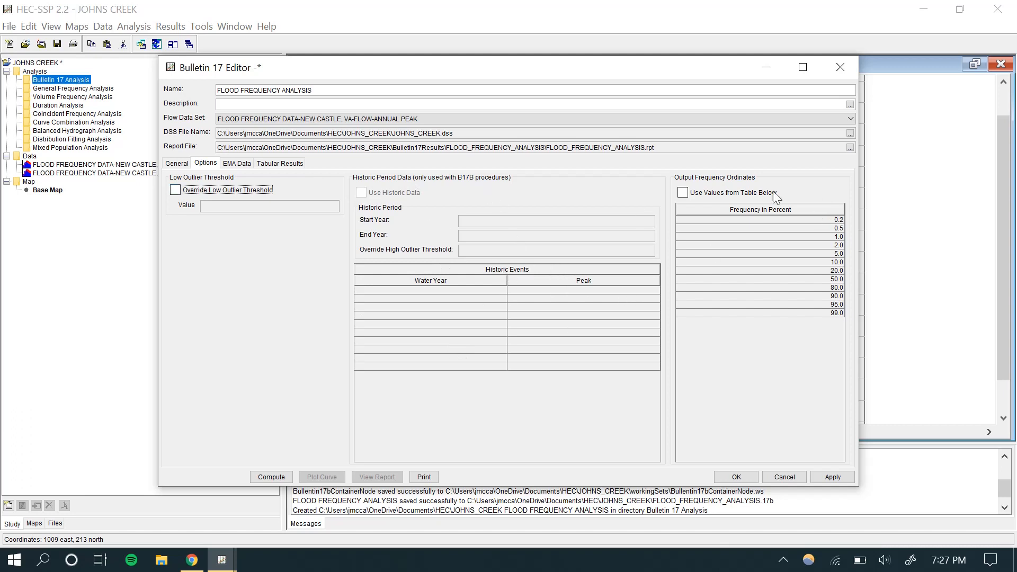
pyautogui.click(681, 195)
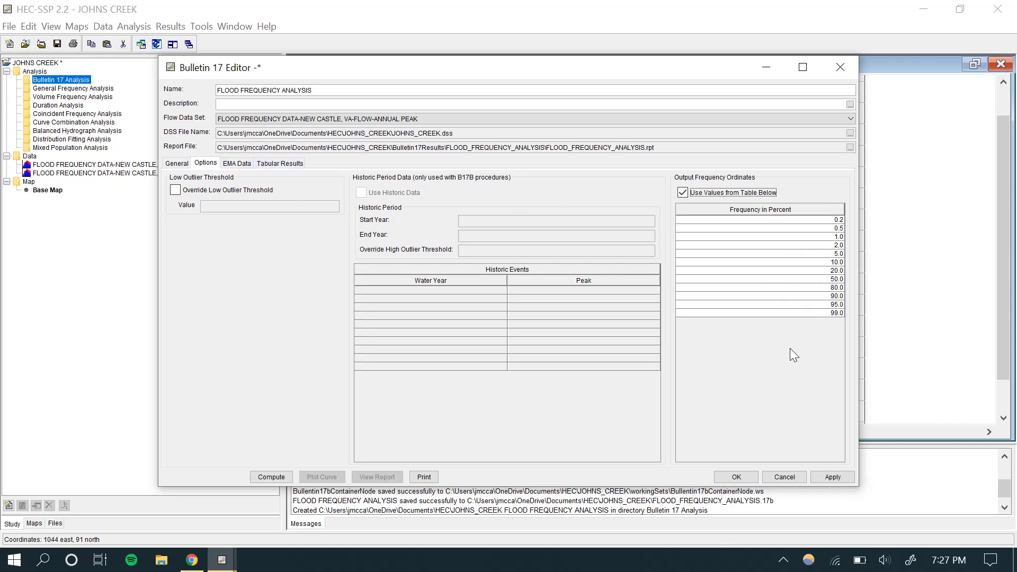
# Check the EMA data and option settings, and compute the flood frequency analysis with its tabular results in view.
pyautogui.click(246, 164)
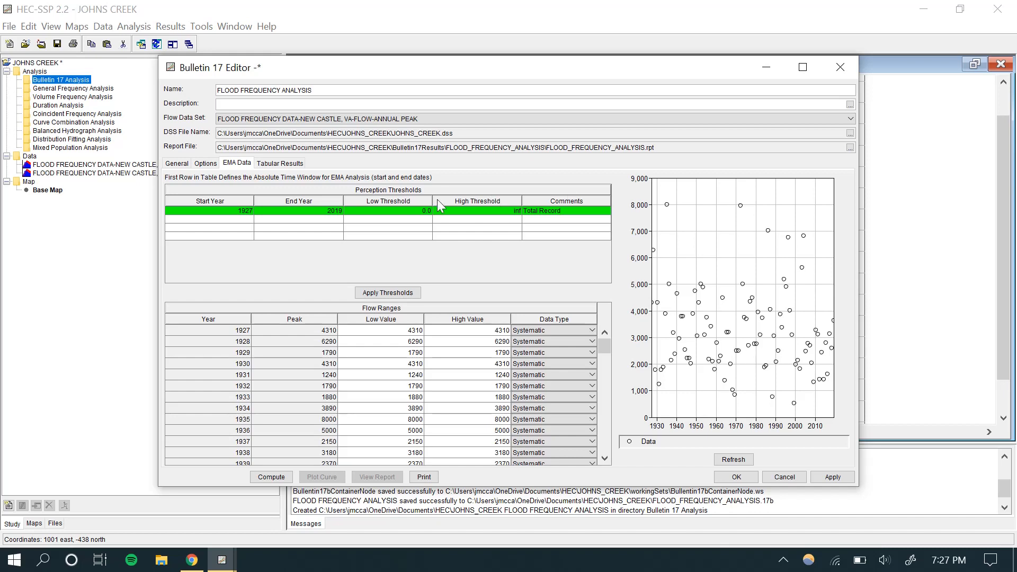
pyautogui.click(290, 164)
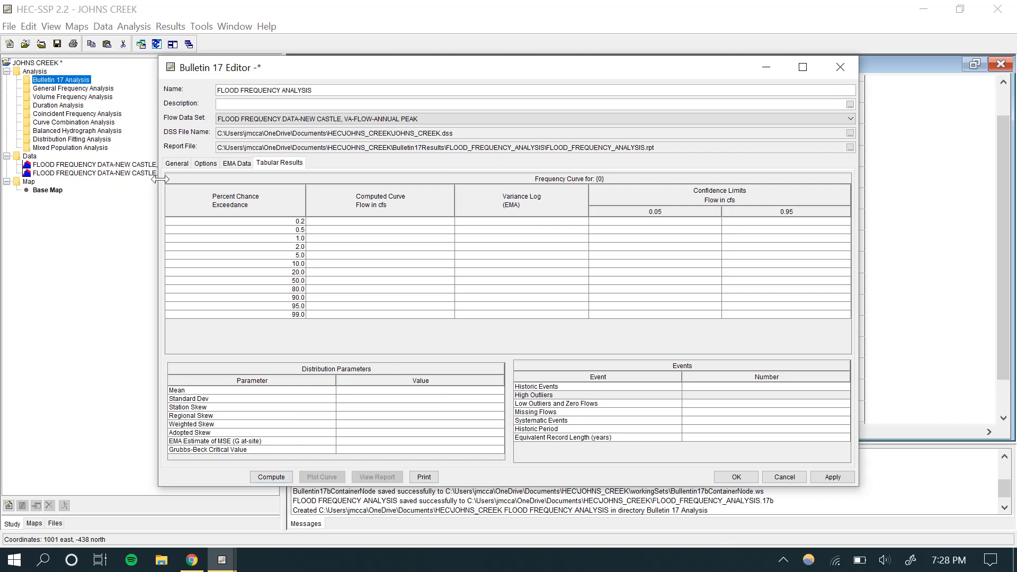
pyautogui.click(176, 164)
pyautogui.click(205, 166)
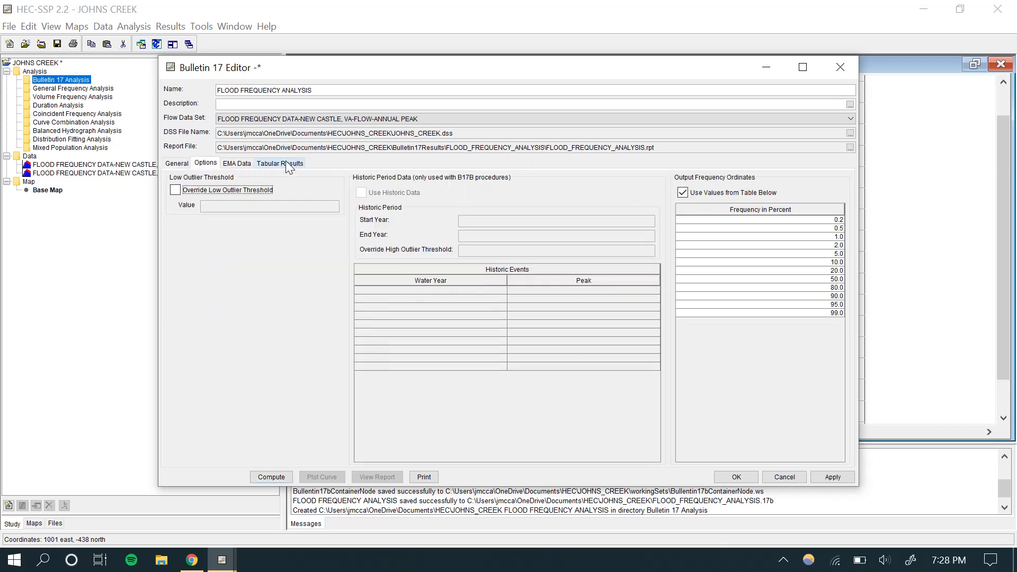
pyautogui.click(281, 164)
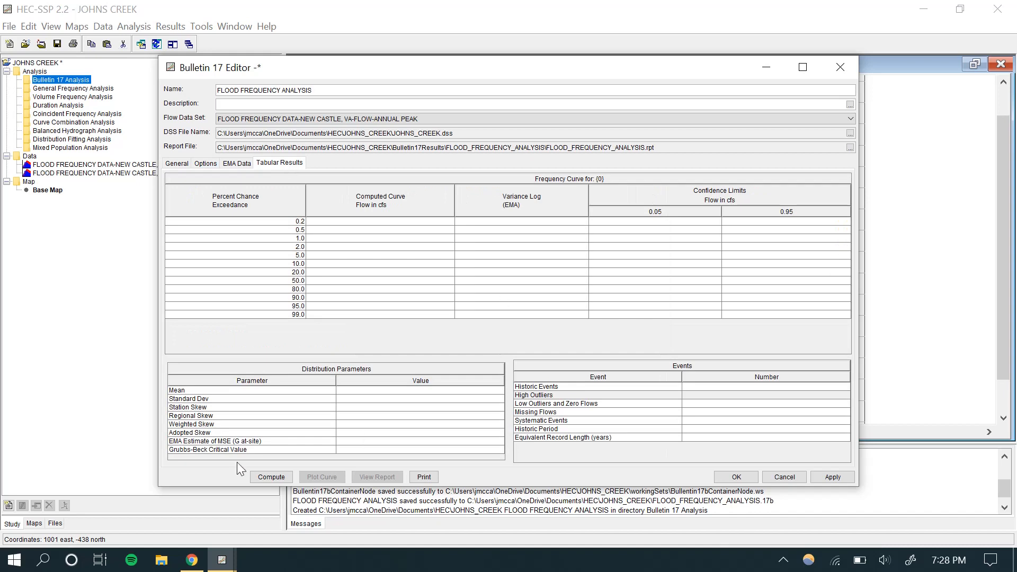
pyautogui.click(270, 477)
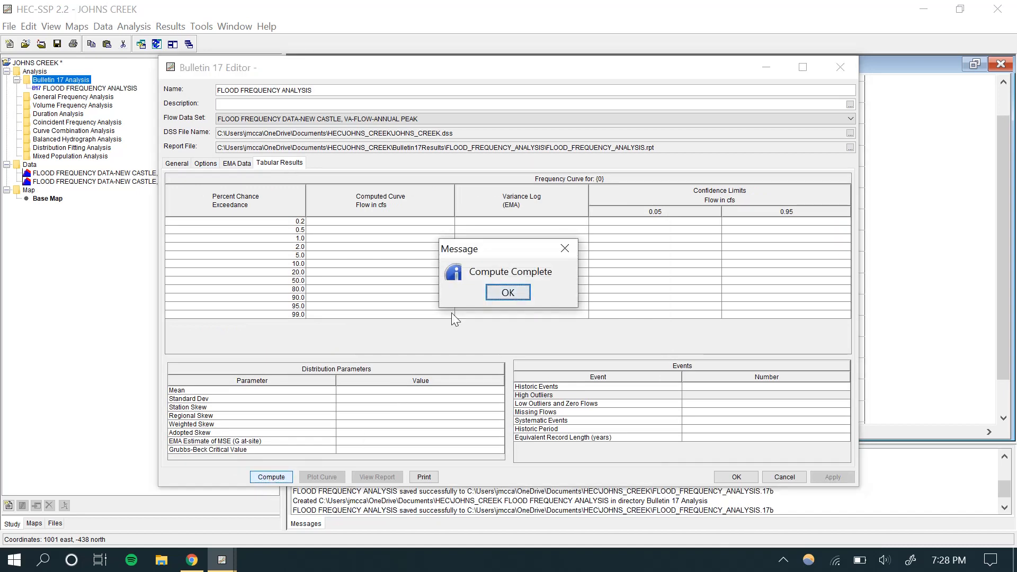
pyautogui.click(517, 294)
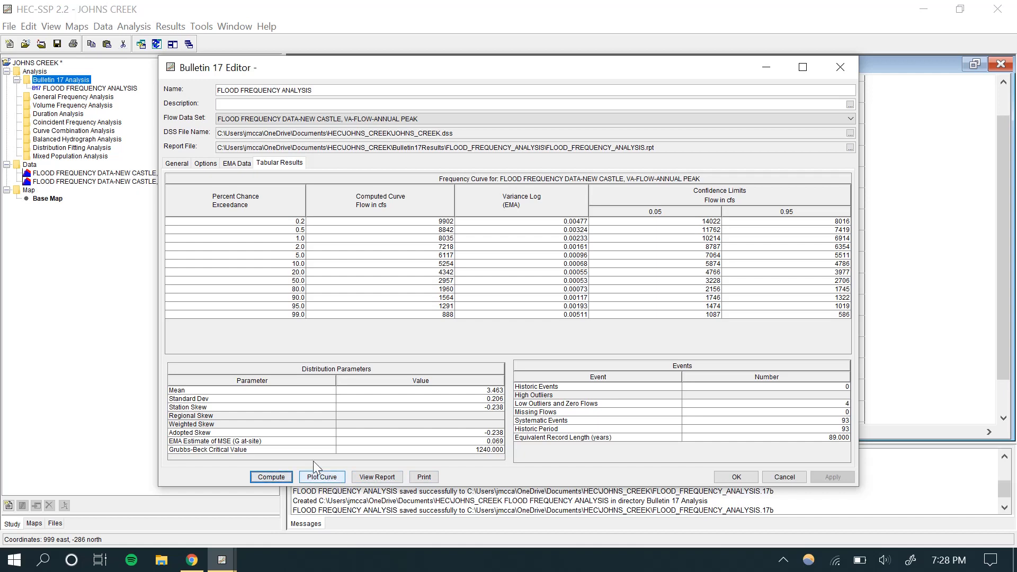
# Plot the computed frequency curve, enlarge the plot window to examine it, and close the plot.
pyautogui.click(330, 482)
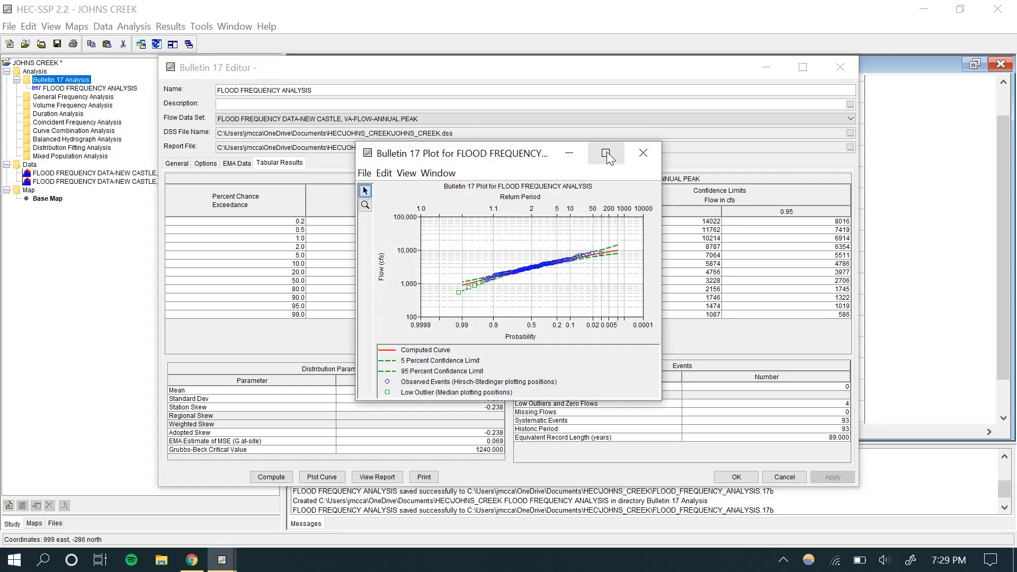
pyautogui.moveTo(514, 157); pyautogui.dragTo(345, 68)
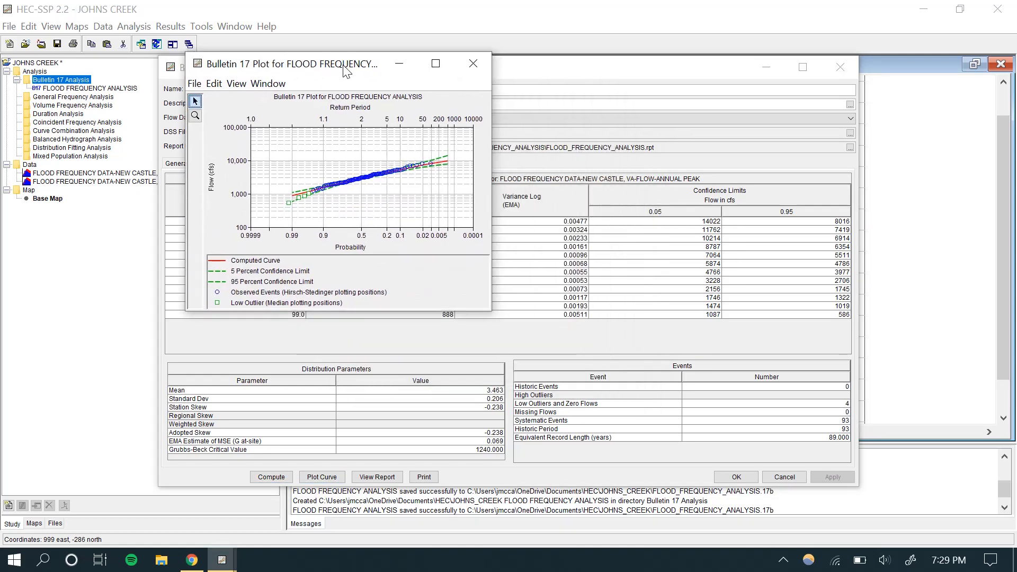
pyautogui.moveTo(492, 307); pyautogui.dragTo(771, 307)
pyautogui.moveTo(587, 316); pyautogui.dragTo(587, 473)
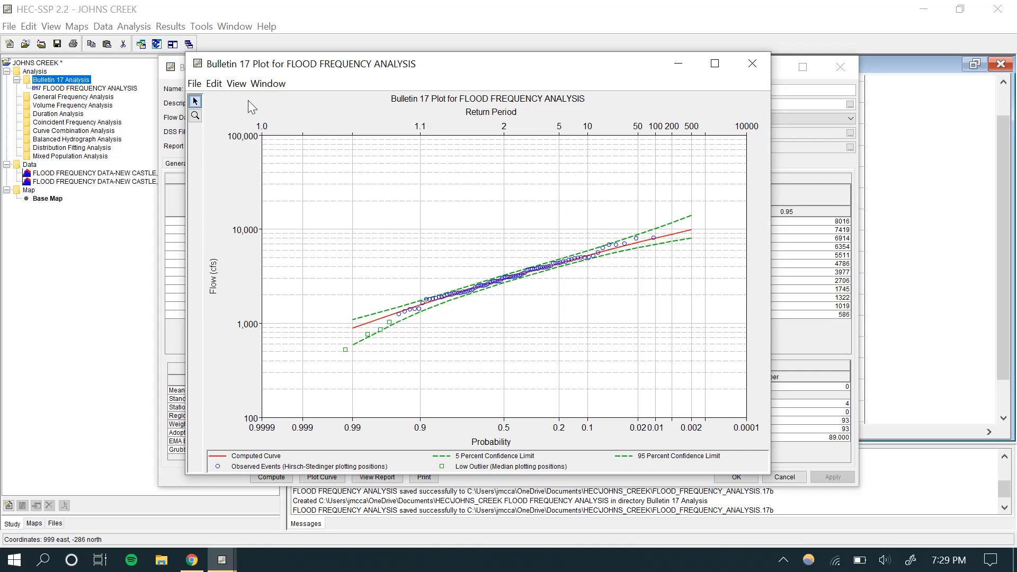
pyautogui.click(195, 84)
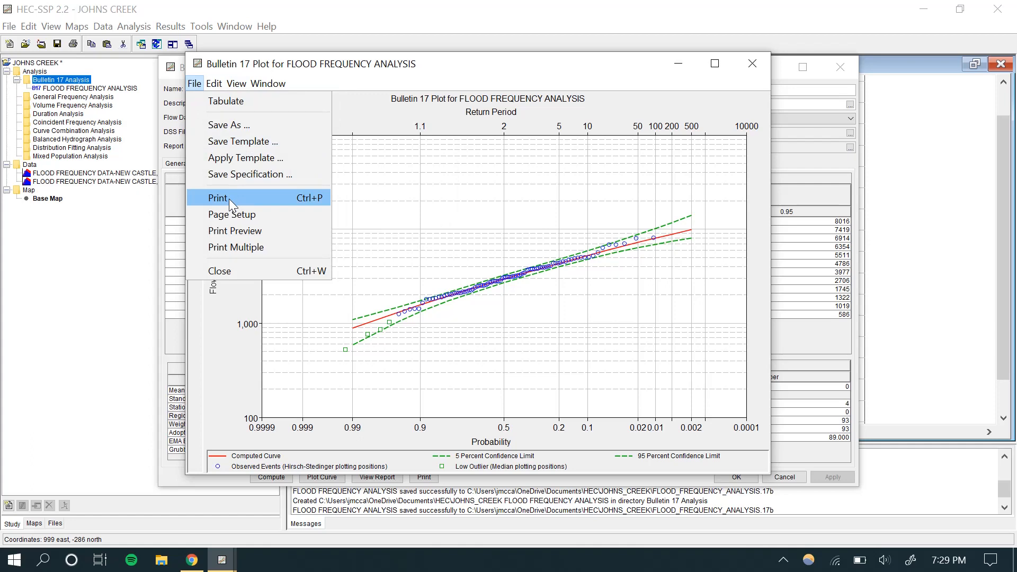
pyautogui.click(752, 63)
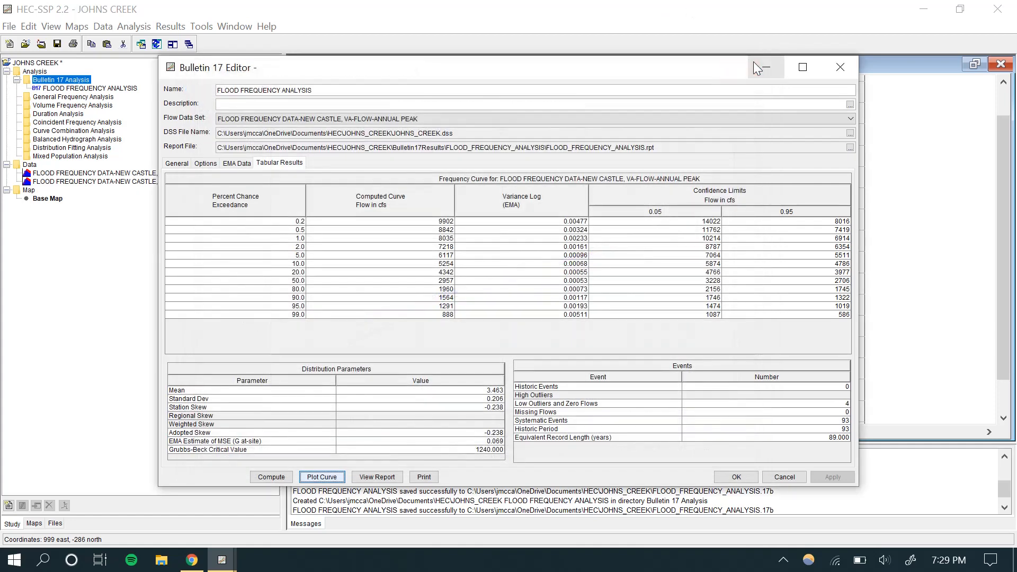
# Open the analysis report and examine its input data, EMA representation, plotting positions, frequency curve and systematic statistics.
pyautogui.click(377, 477)
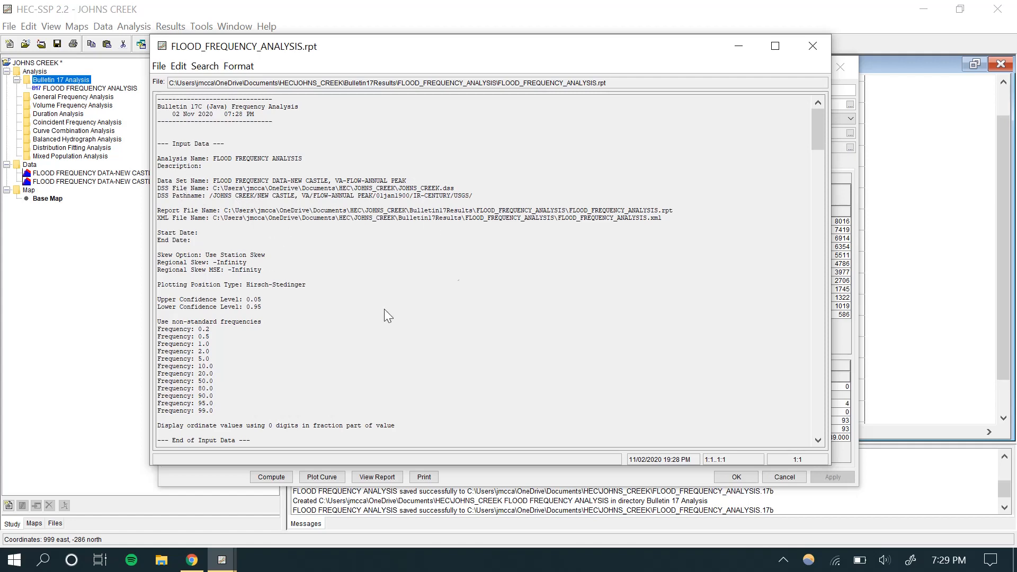
pyautogui.scroll(-20, 364, 302)
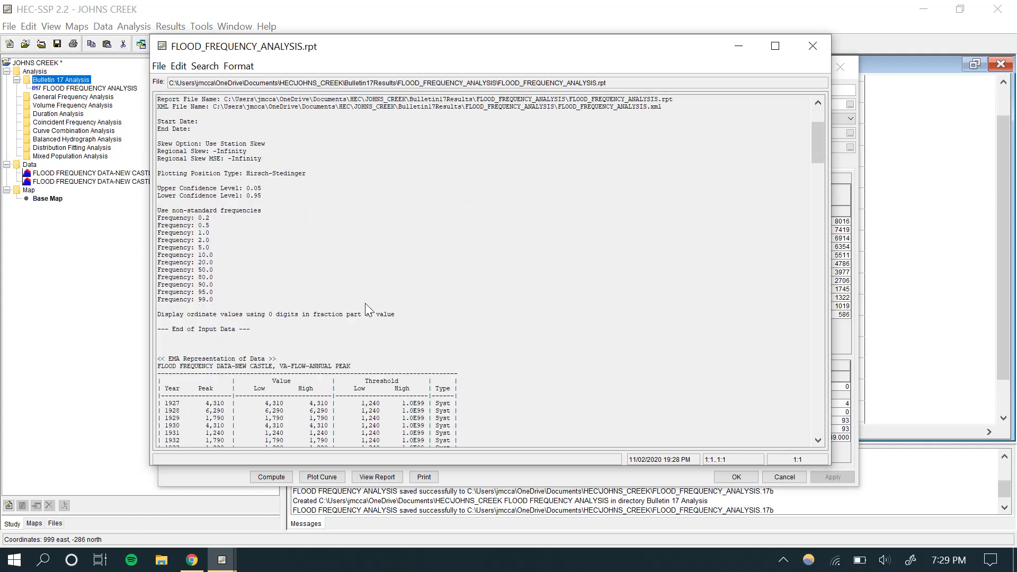
pyautogui.scroll(-20, 413, 298)
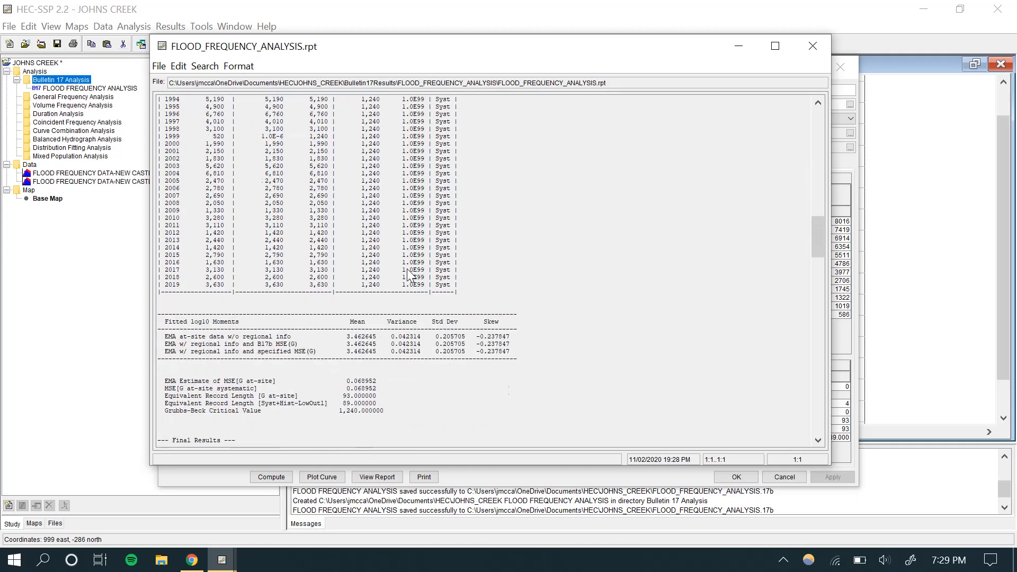
pyautogui.scroll(5, 405, 262)
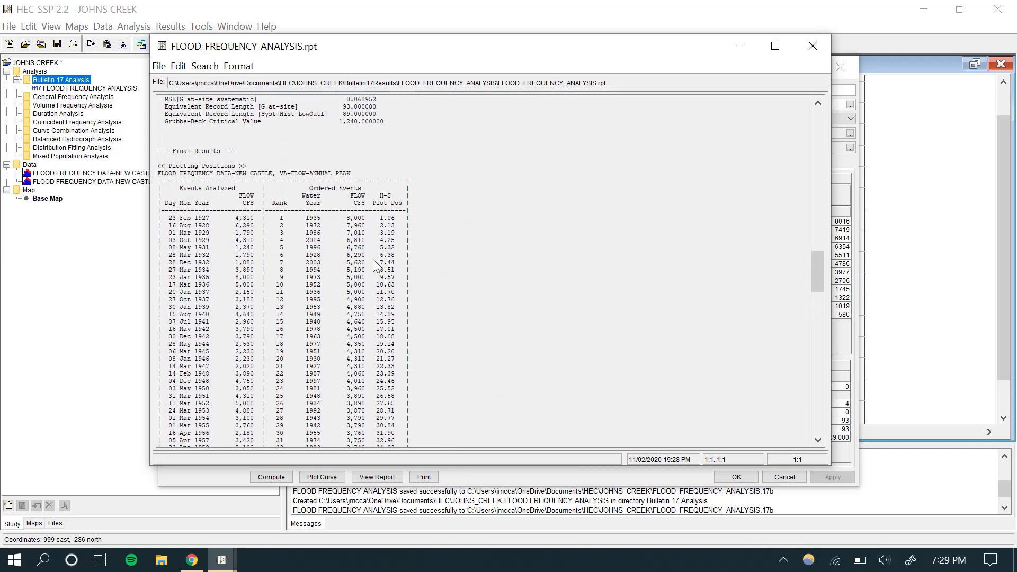
pyautogui.scroll(-14, 373, 259)
pyautogui.scroll(-6, 331, 312)
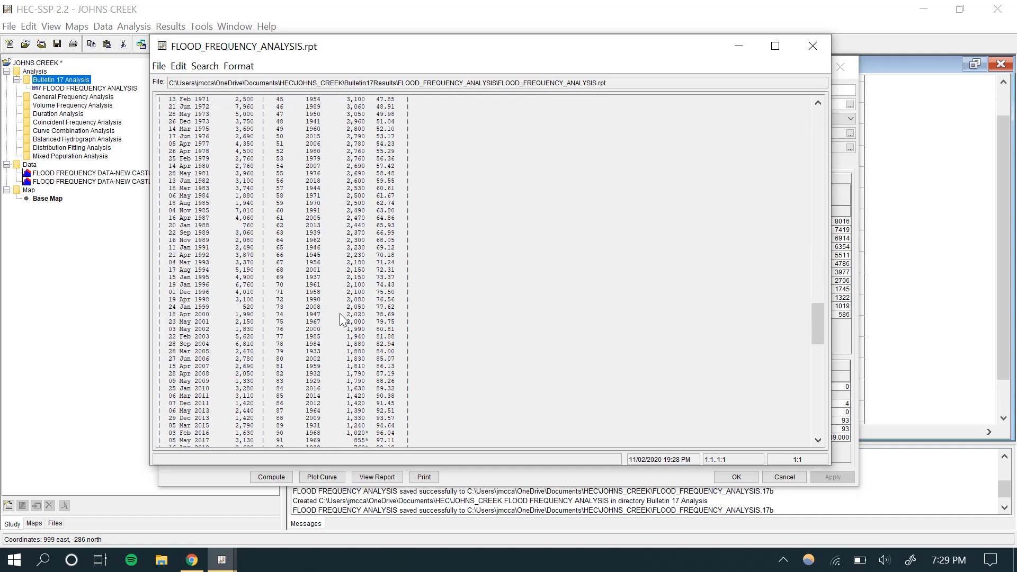
pyautogui.scroll(18, 342, 317)
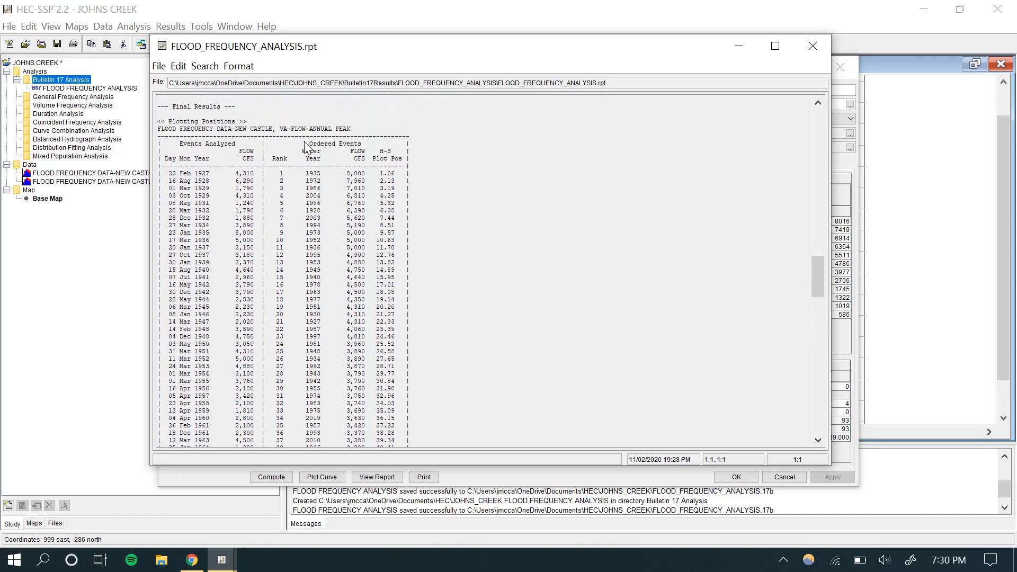
pyautogui.scroll(-20, 481, 289)
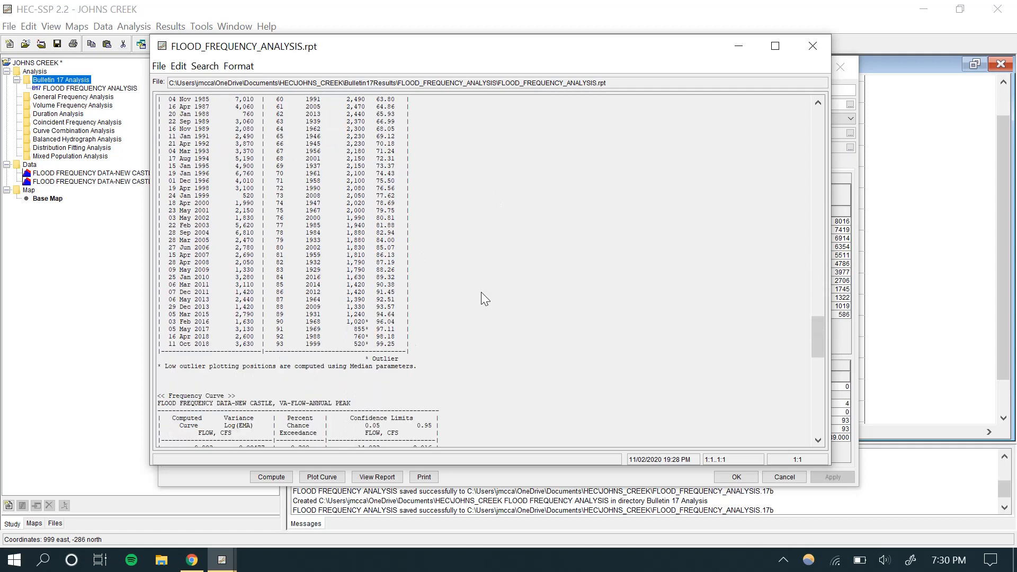
pyautogui.scroll(-20, 481, 293)
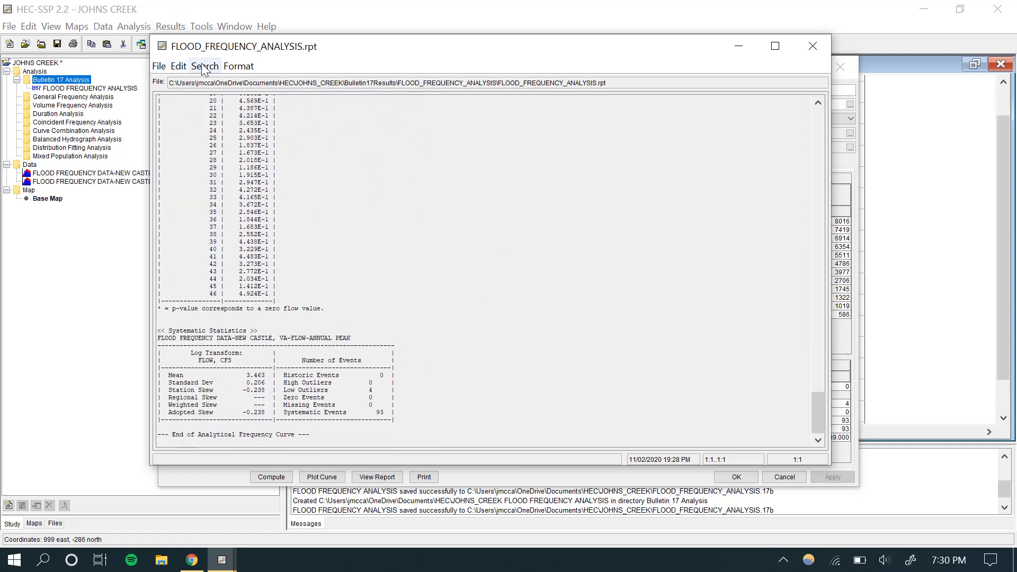
# Check the print options for the flood frequency analysis report, cancel without printing, and close the report.
pyautogui.click(160, 67)
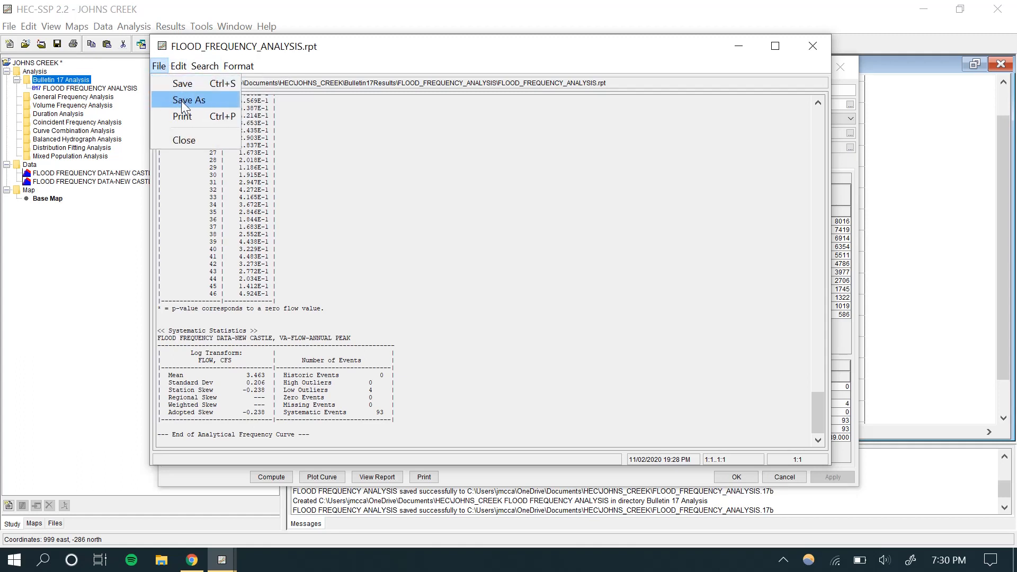
pyautogui.click(210, 116)
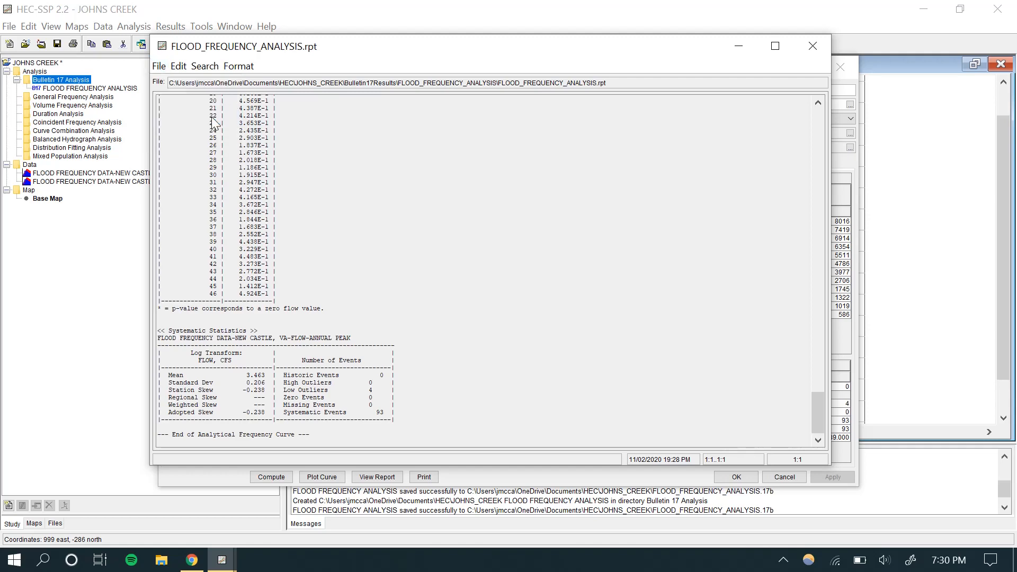
pyautogui.moveTo(202, 56); pyautogui.dragTo(353, 66)
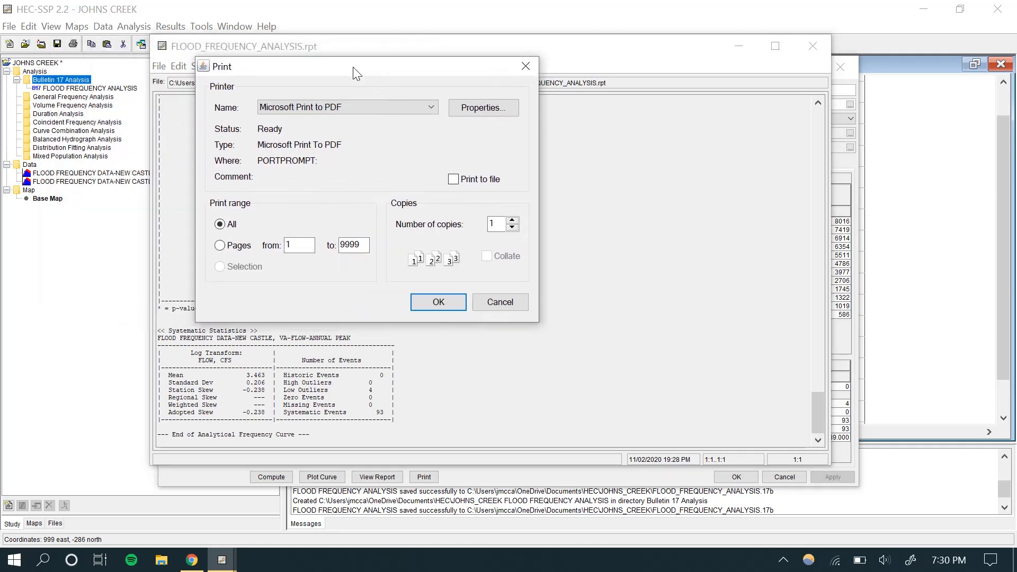
pyautogui.click(495, 310)
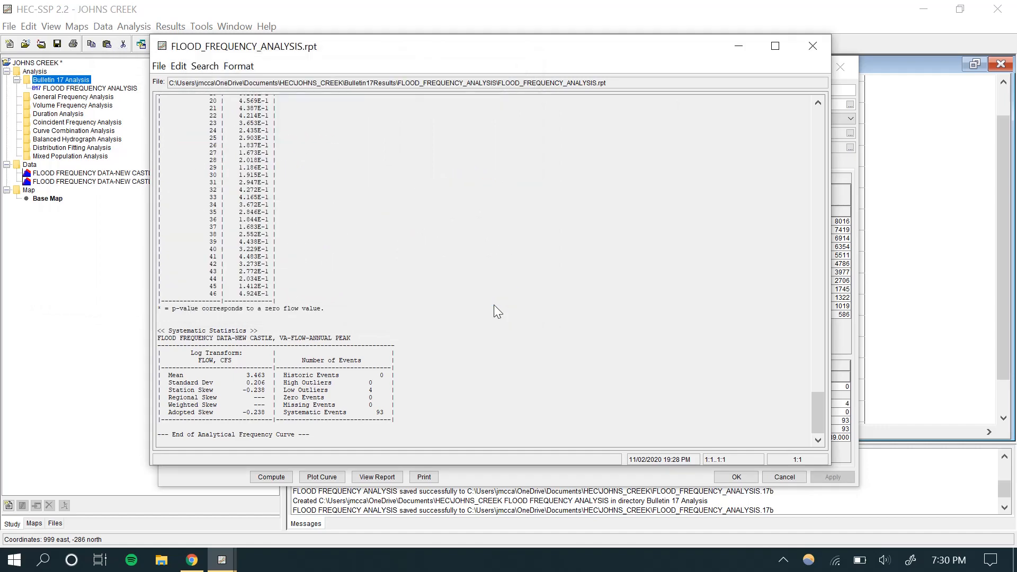
pyautogui.click(813, 46)
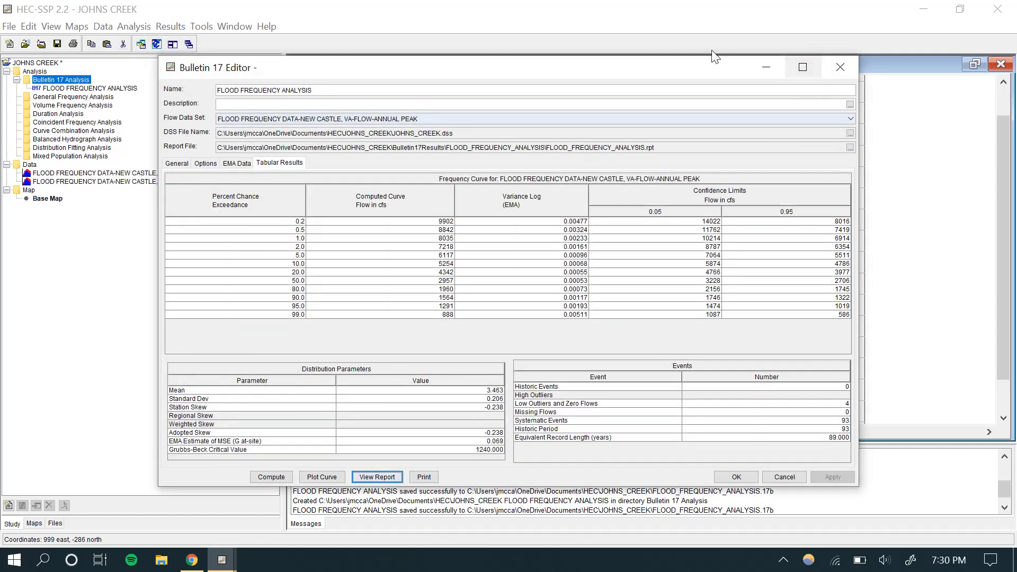
# Recompute the flood frequency analysis and, with its Bulletin 17 editor closed, save the JOHNS CREEK study.
pyautogui.moveTo(701, 77); pyautogui.dragTo(698, 37)
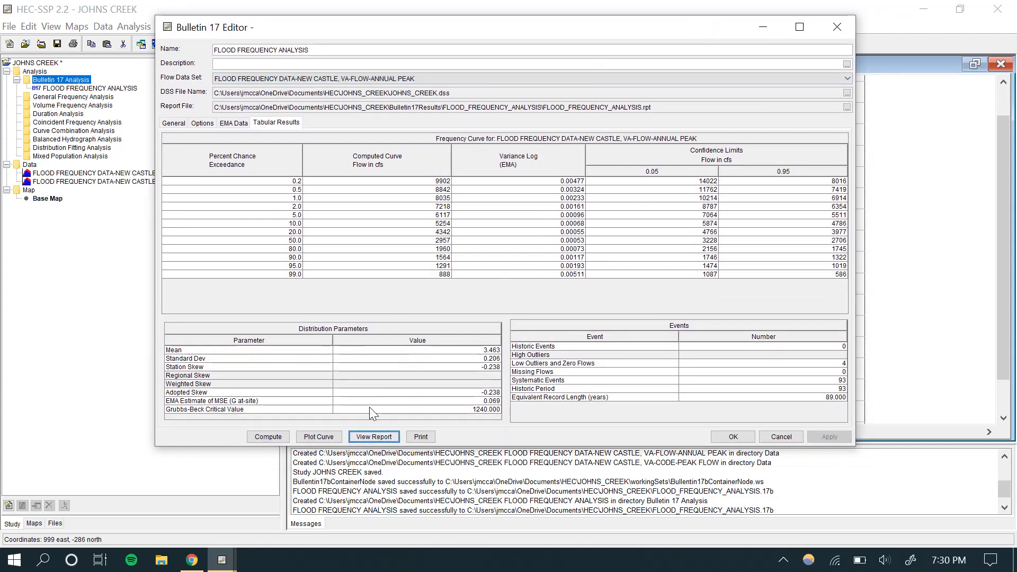
pyautogui.click(273, 438)
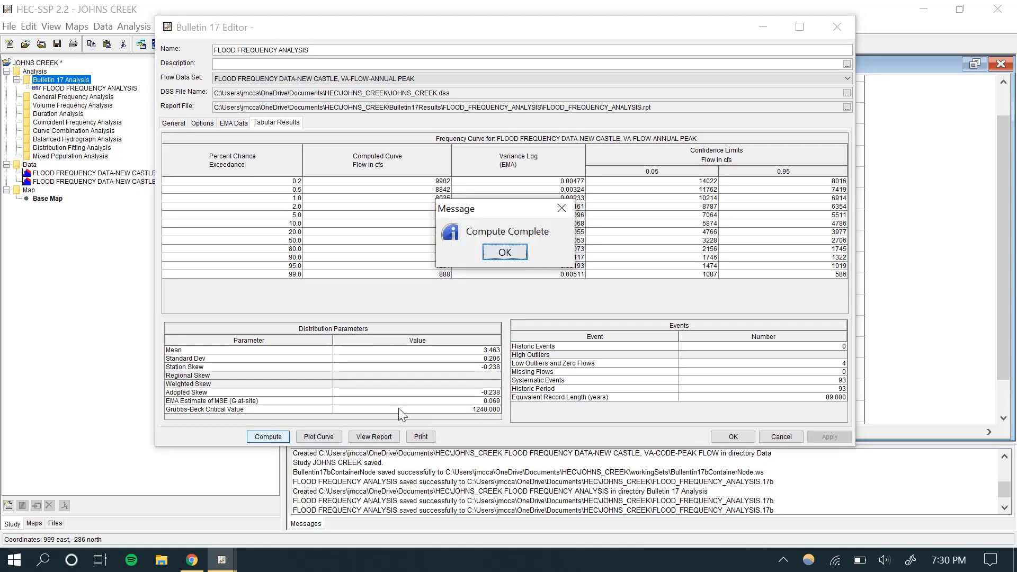
pyautogui.click(517, 252)
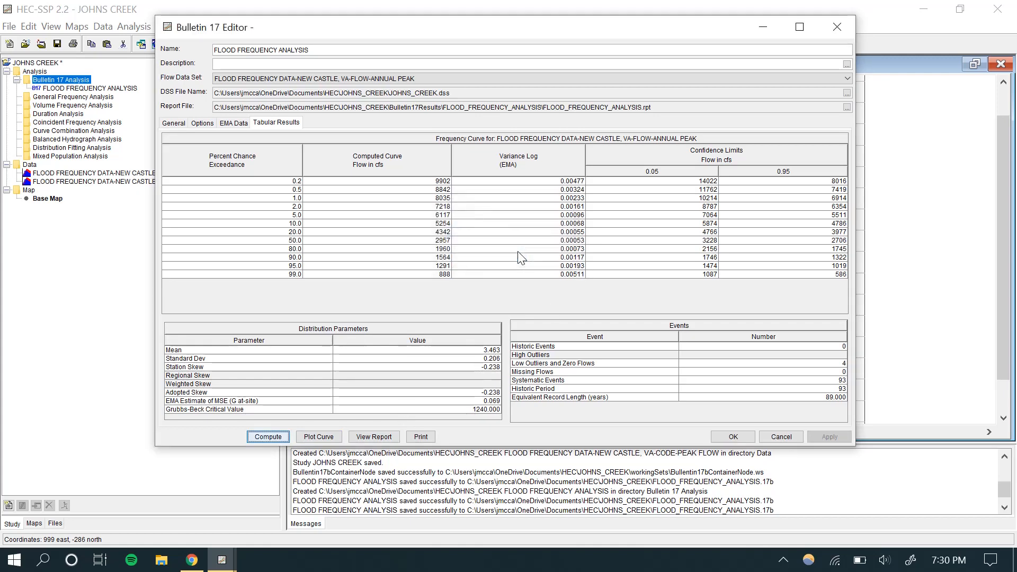
pyautogui.click(175, 163)
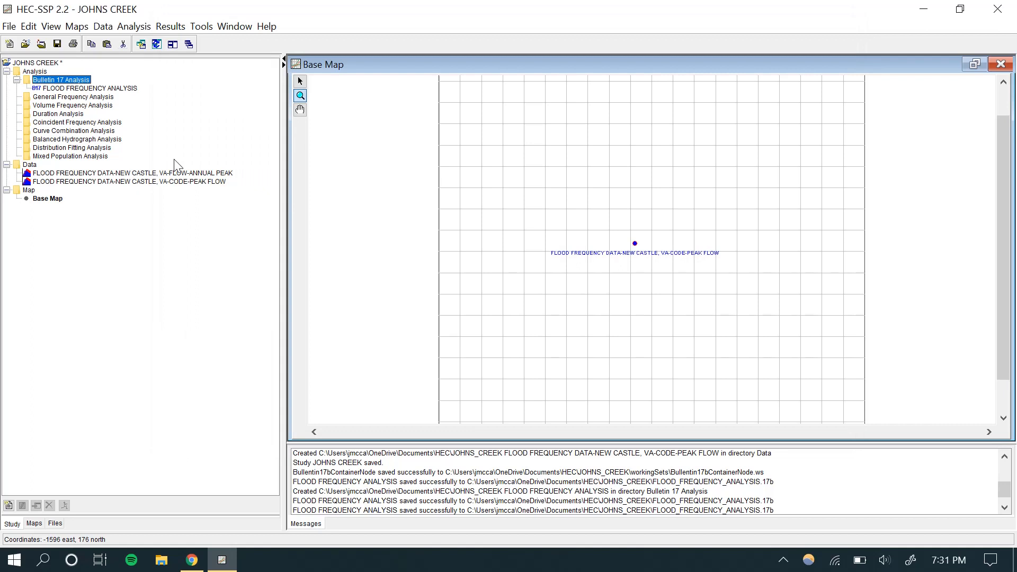
pyautogui.click(57, 44)
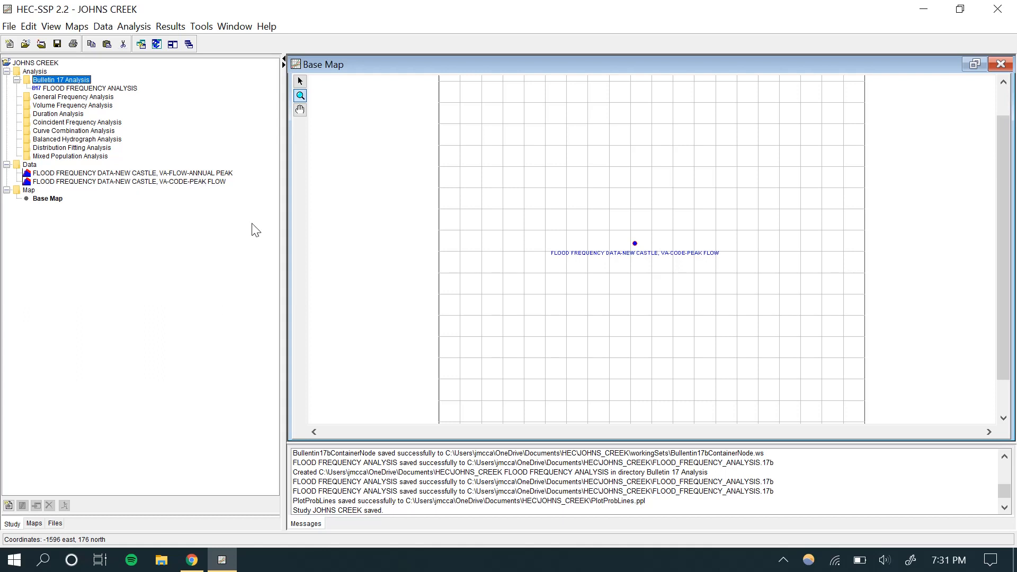